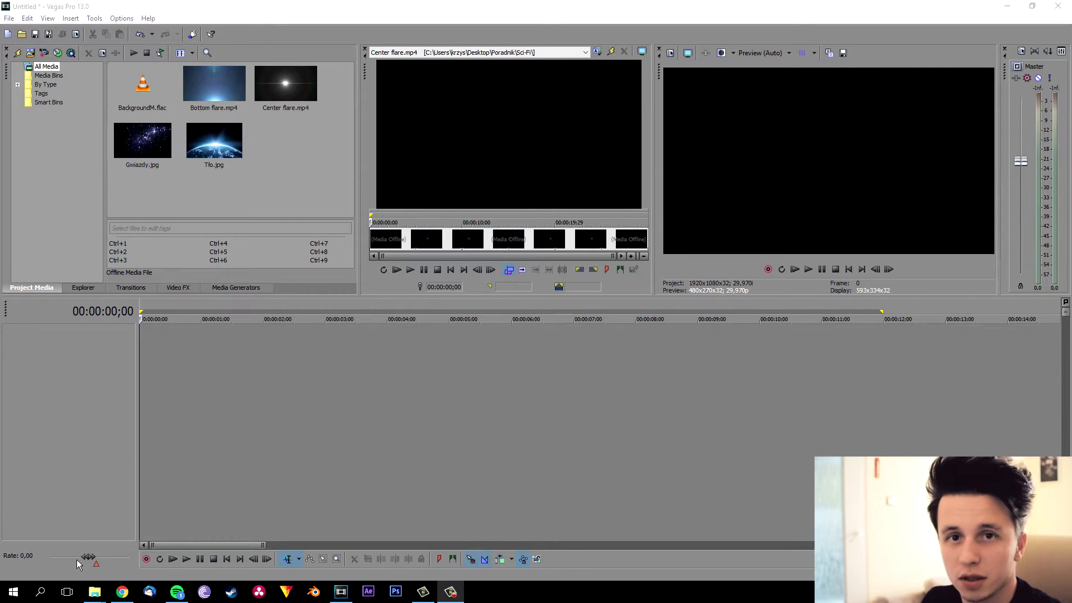
# Switch to File Explorer and look through the Sci-Fi folder's source media: BackgroundM, both flares, Gwiazdy, Tło and the roboto archive
pyautogui.moveTo(94, 591)
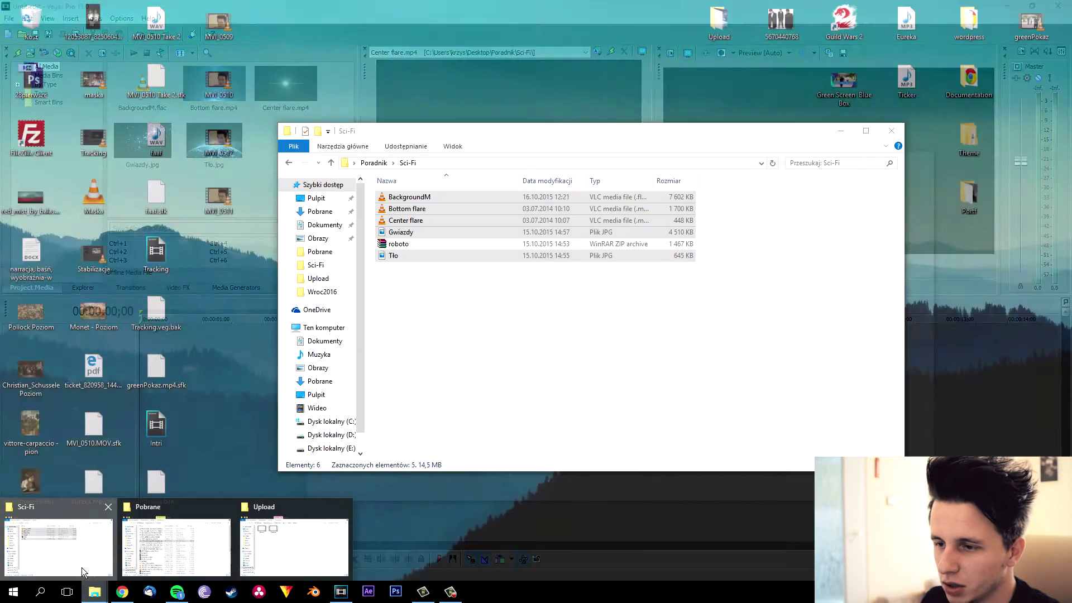
pyautogui.click(81, 567)
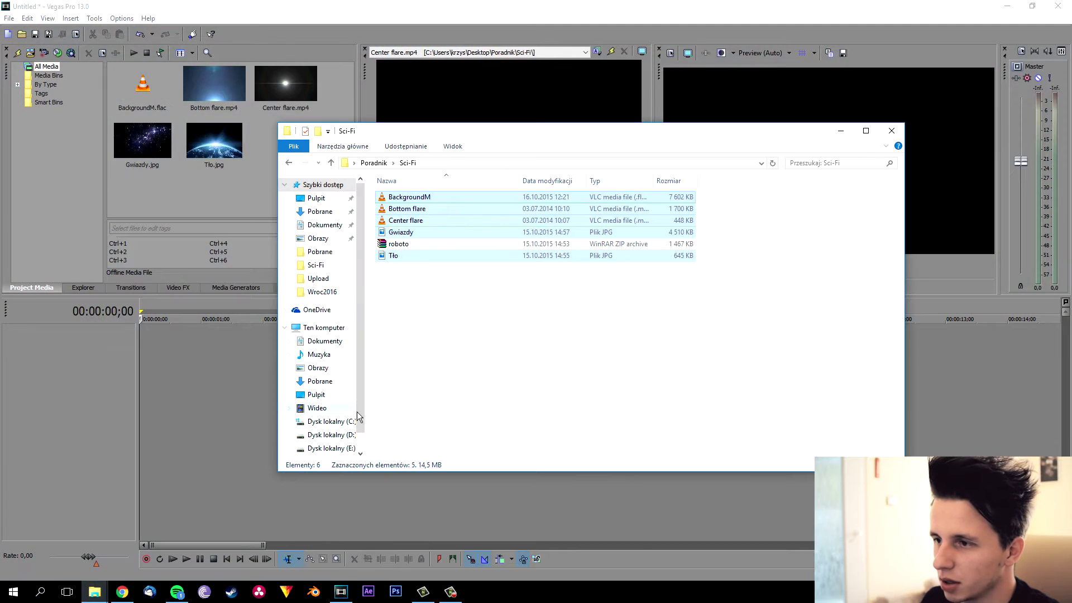
pyautogui.click(433, 196)
pyautogui.click(420, 211)
pyautogui.click(417, 220)
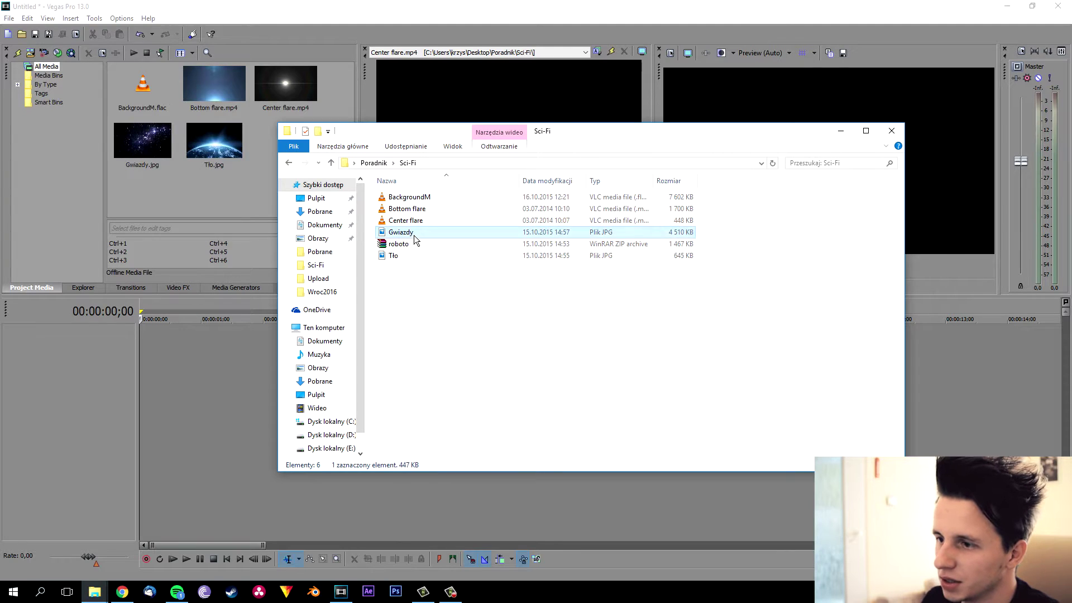
pyautogui.click(402, 256)
pyautogui.click(407, 285)
pyautogui.click(430, 246)
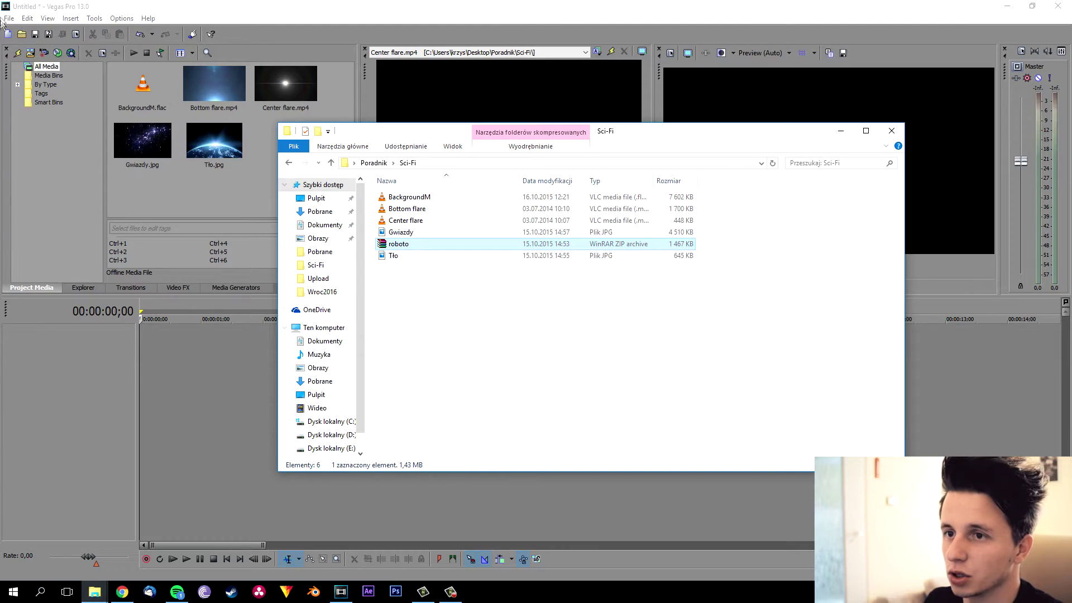
pyautogui.click(130, 197)
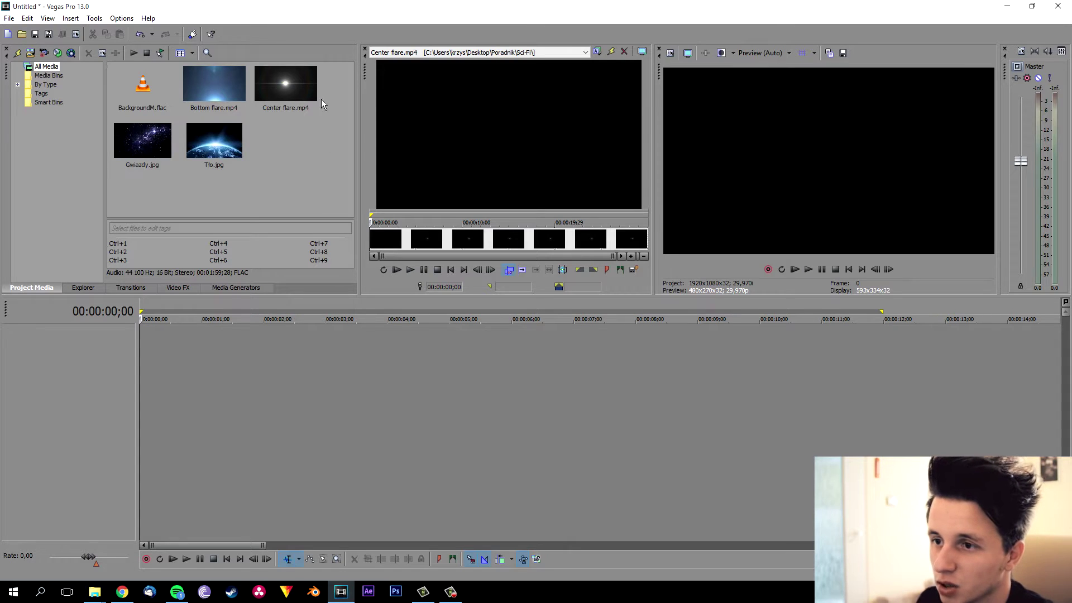
# Place BackgroundM.flac at the start of the timeline, split it at 10 seconds and delete the remainder
pyautogui.moveTo(143, 89); pyautogui.dragTo(140, 357)
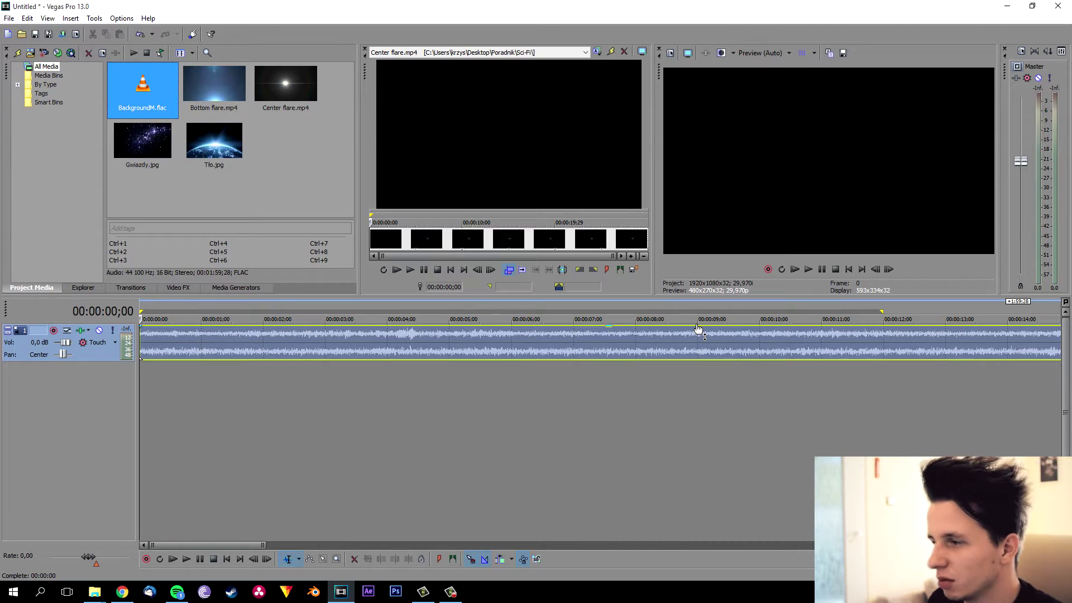
pyautogui.click(760, 310)
pyautogui.press('s')
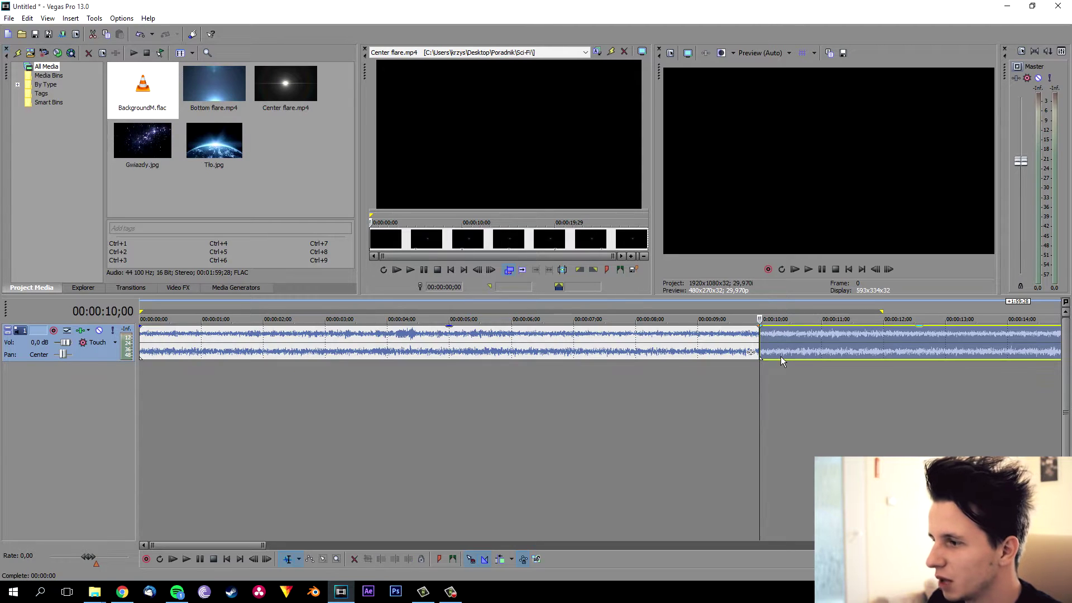
pyautogui.click(782, 352)
pyautogui.press('Delete')
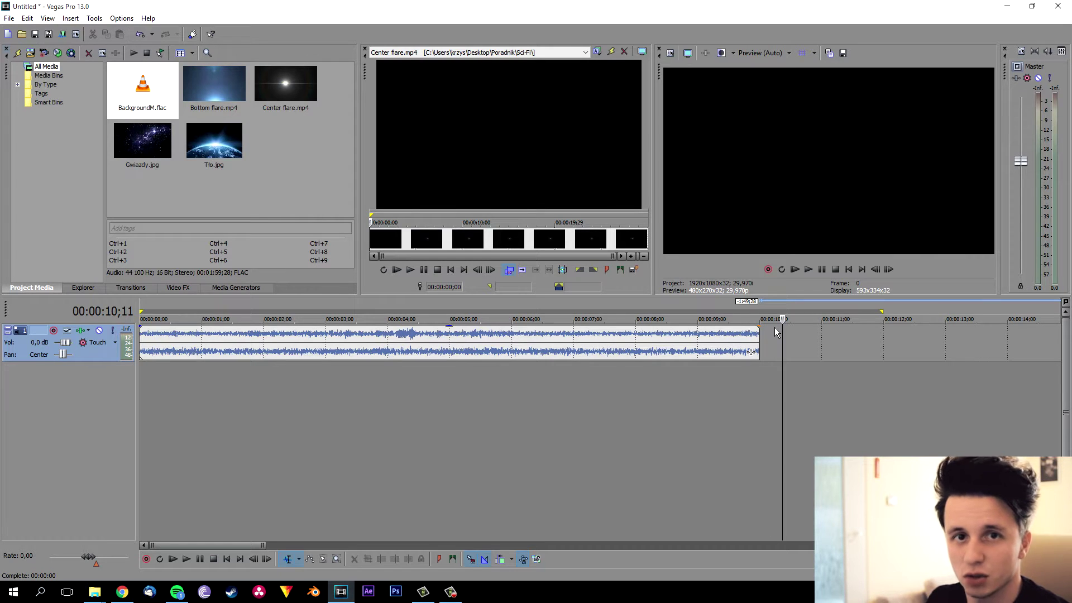
# Add a one-second fade-in and a one-second fade-out to the background audio clip
pyautogui.click(199, 308)
pyautogui.press('Right')
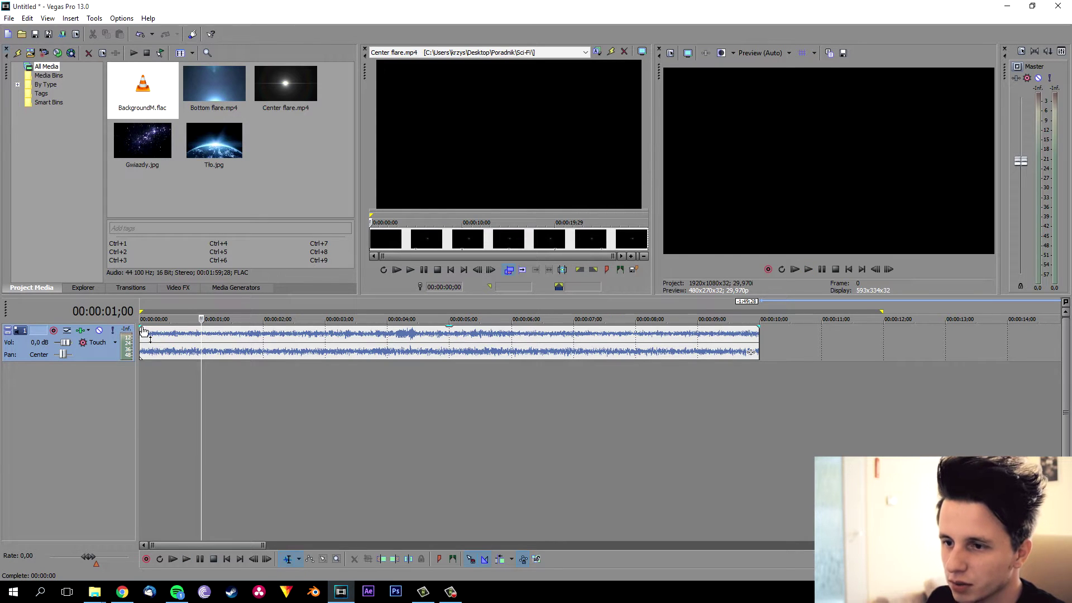
pyautogui.moveTo(143, 331); pyautogui.dragTo(202, 329)
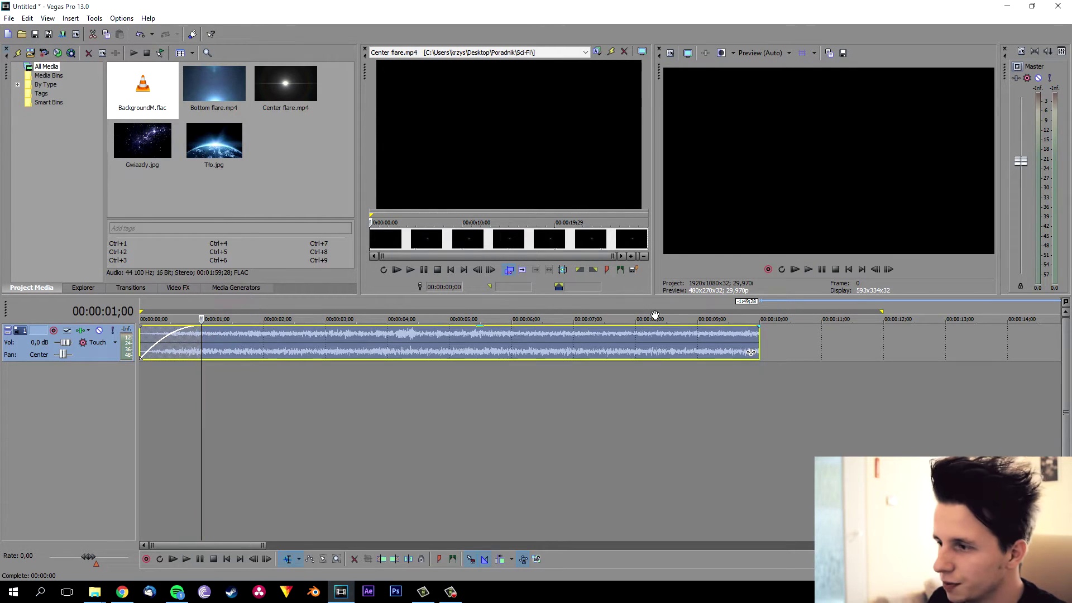
pyautogui.moveTo(759, 324); pyautogui.dragTo(701, 332)
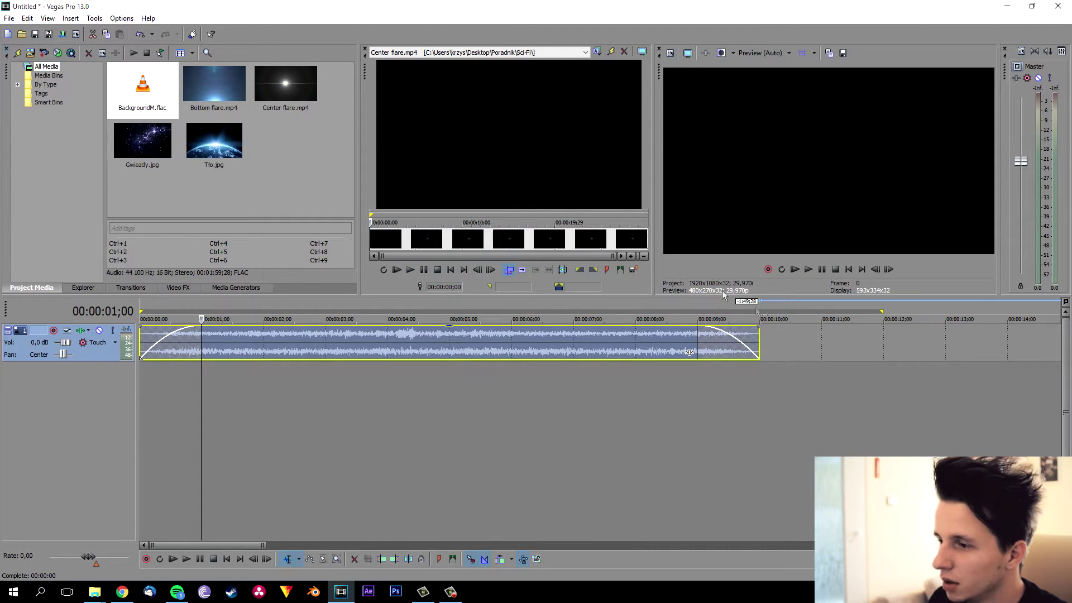
# Insert a video track above the audio and add a text media event at the 1-second mark
pyautogui.rightClick(61, 394)
pyautogui.click(92, 424)
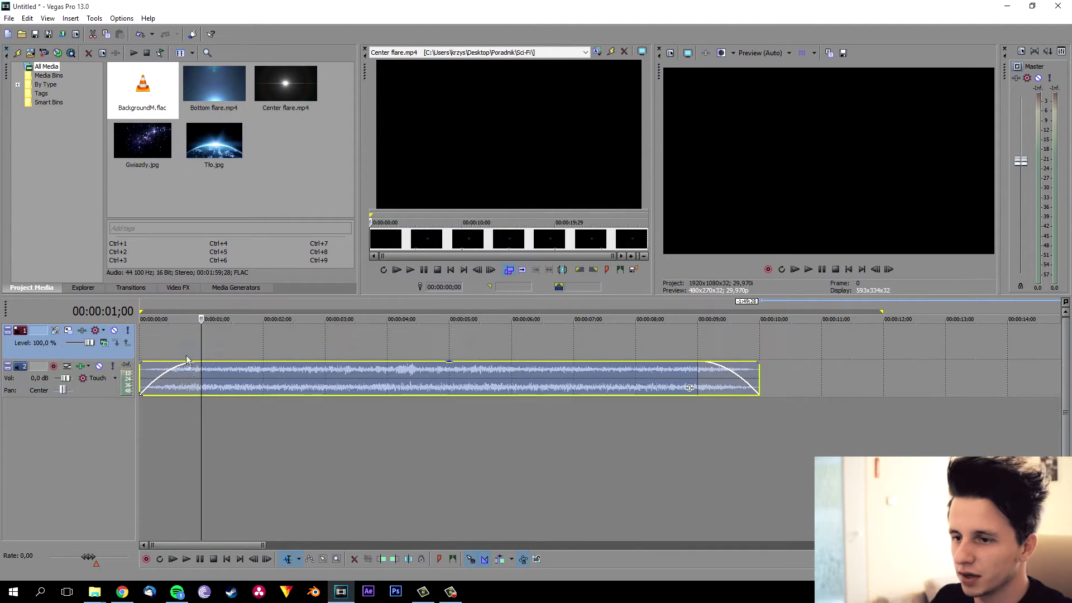
pyautogui.rightClick(179, 339)
pyautogui.click(215, 523)
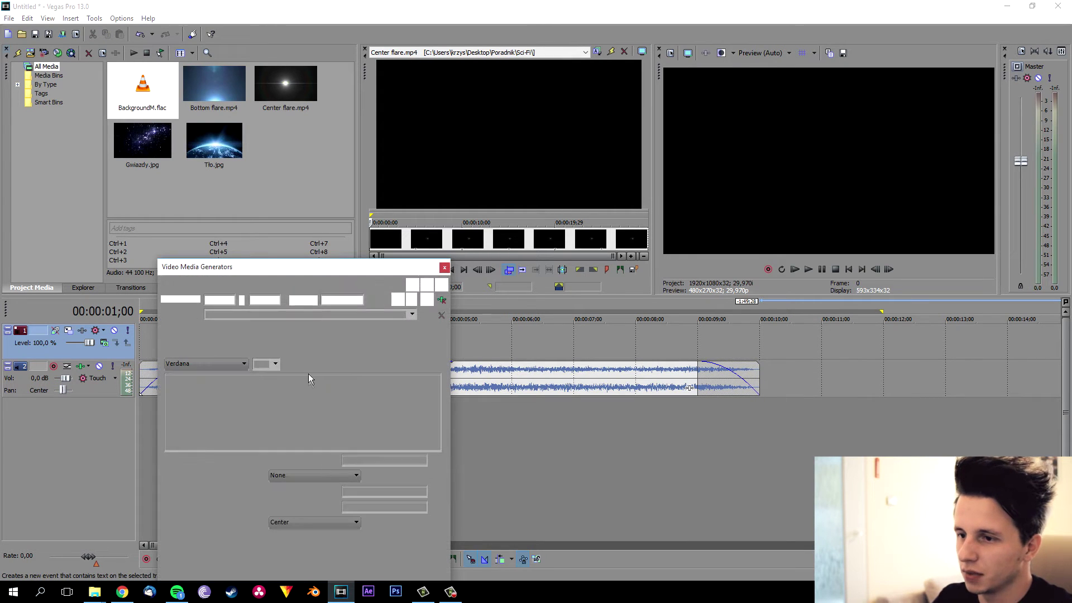
# Replace the sample title text with "PORADNIK INTRO"
pyautogui.hotkey('ctrl', 'a')
pyautogui.write('Porad')
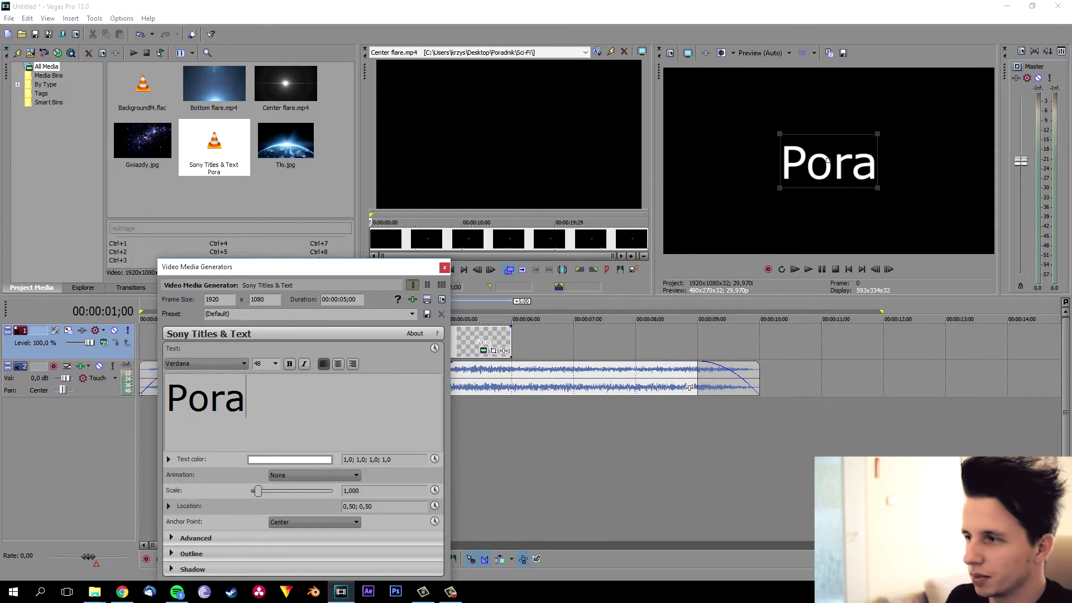
pyautogui.press('BackSpace')
pyautogui.press('BackSpace')
pyautogui.press('BackSpace')
pyautogui.press('BackSpace')
pyautogui.press('BackSpace')
pyautogui.write('POR')
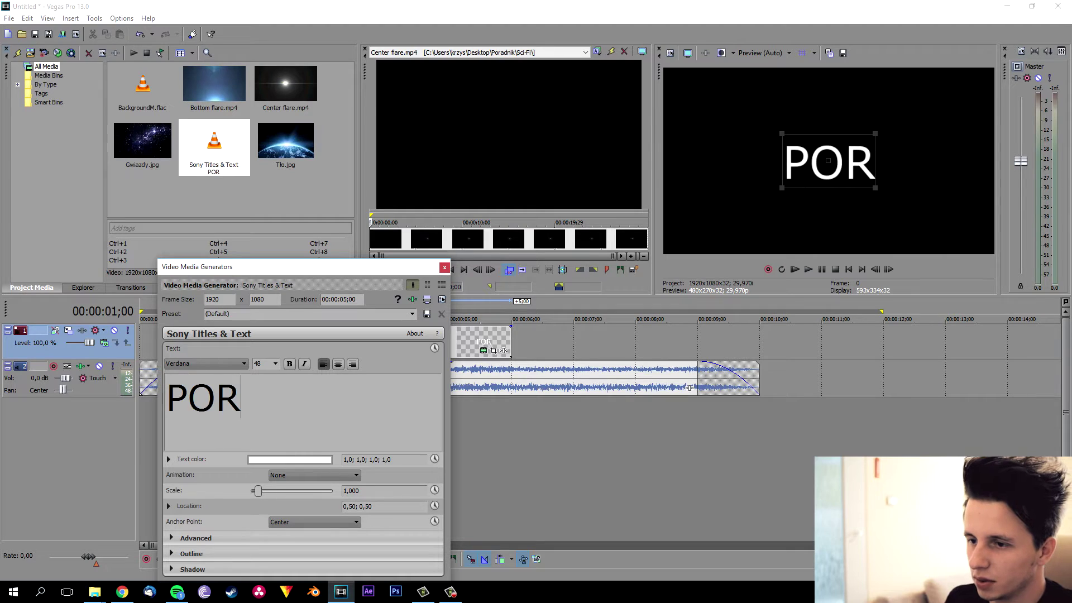
pyautogui.write('ADNIK INTRO')
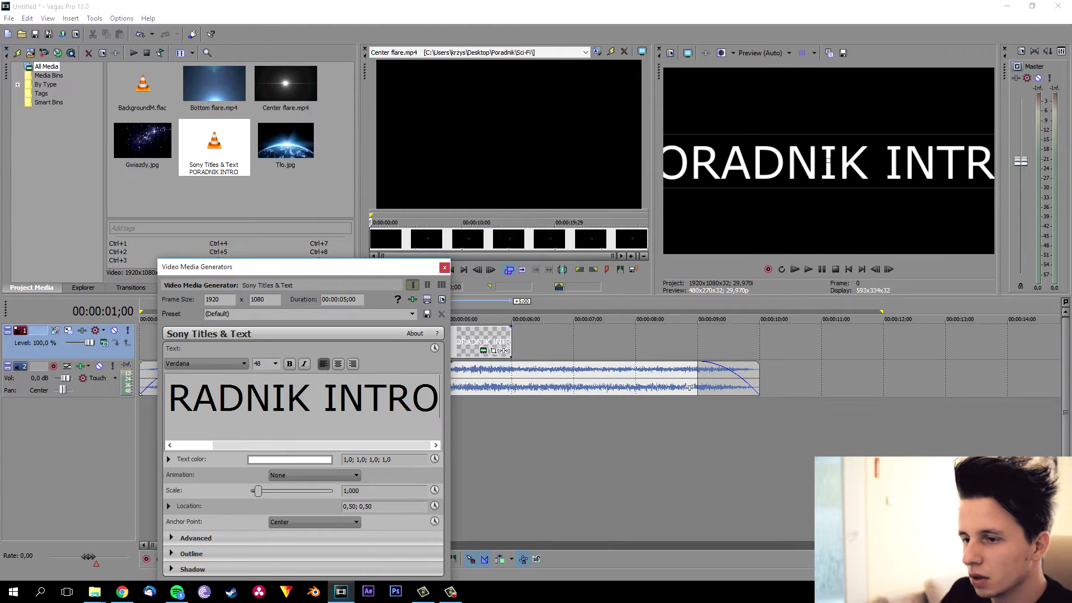
# Format the whole title text in Roboto Condensed at size 22
pyautogui.hotkey('ctrl', 'a')
pyautogui.click(213, 362)
pyautogui.scroll(5, 212, 360)
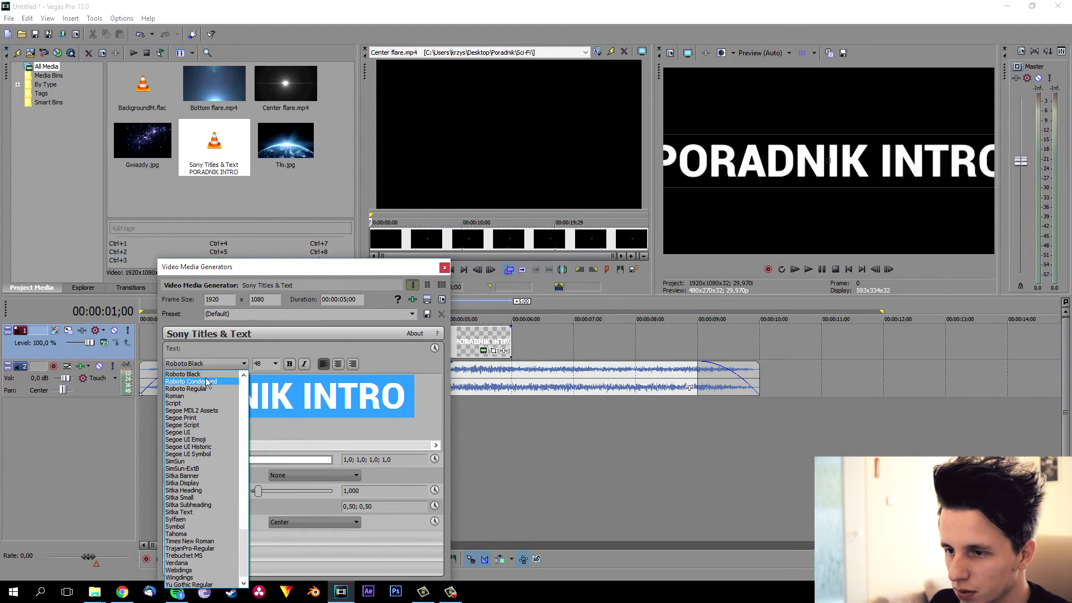
pyautogui.click(206, 380)
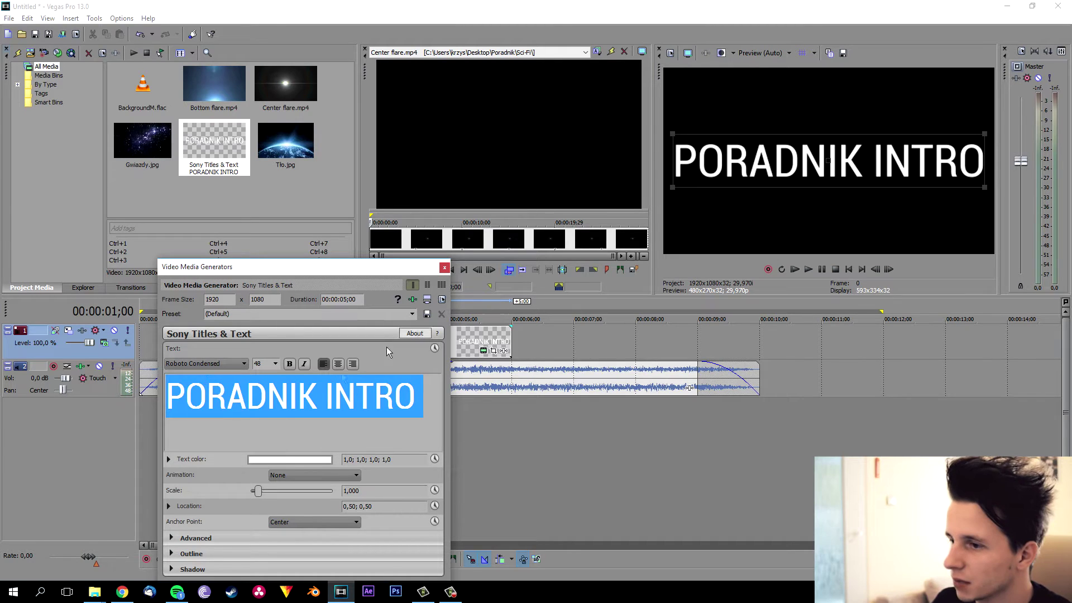
pyautogui.click(275, 364)
pyautogui.click(262, 420)
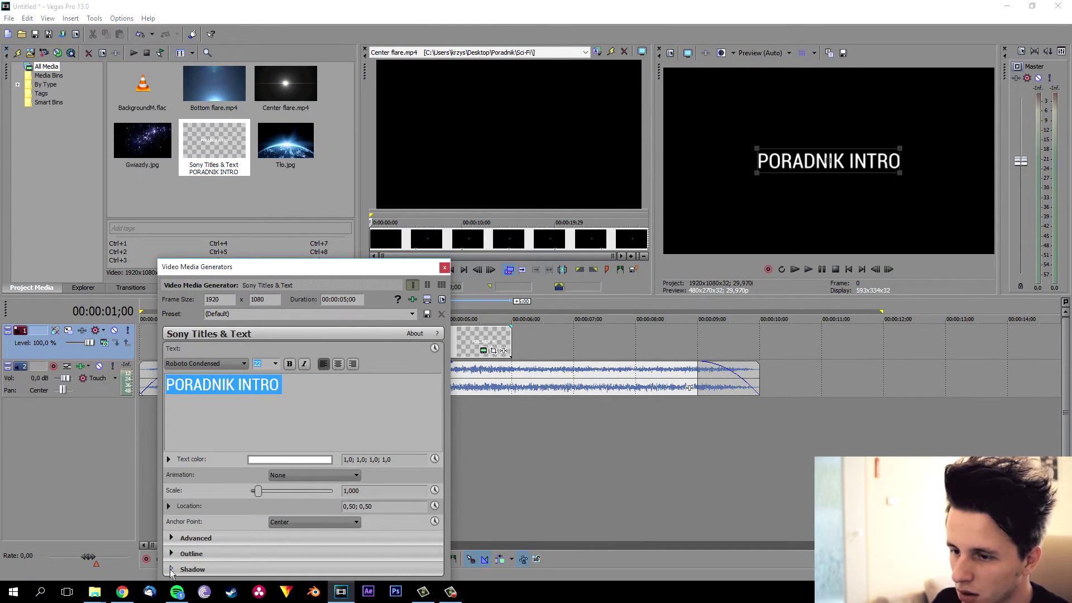
# Increase the title's tracking to about 0,442 and close the text generator settings
pyautogui.click(173, 537)
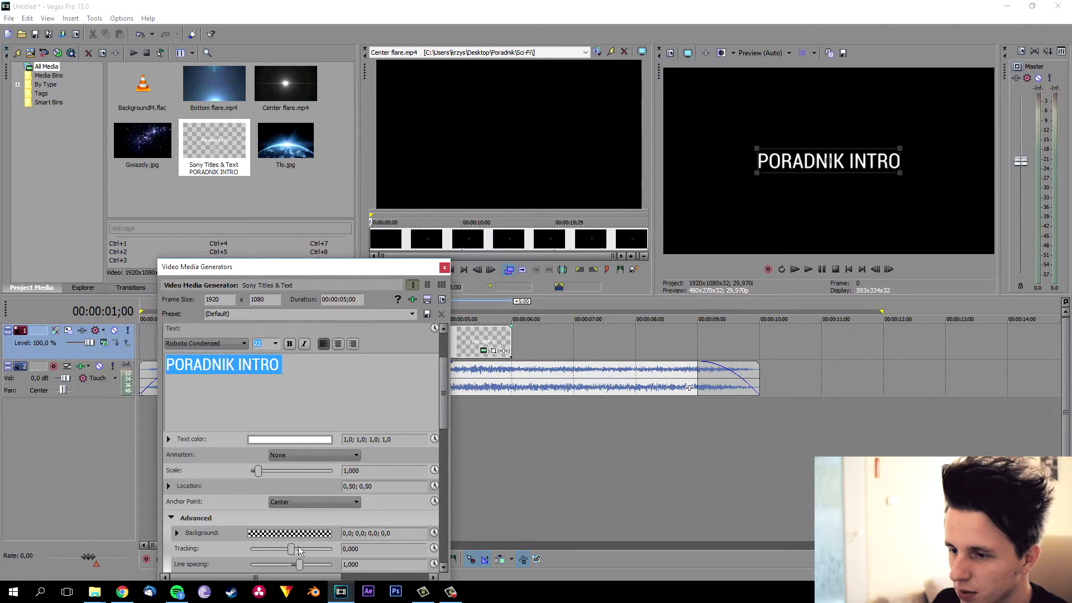
pyautogui.moveTo(291, 551); pyautogui.dragTo(297, 555)
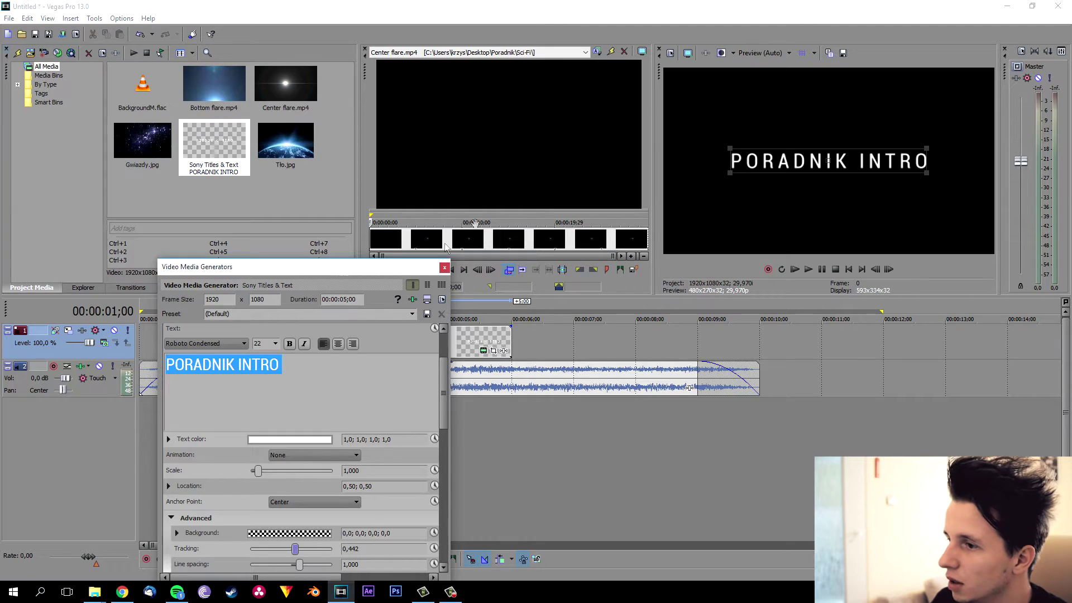
pyautogui.click(444, 268)
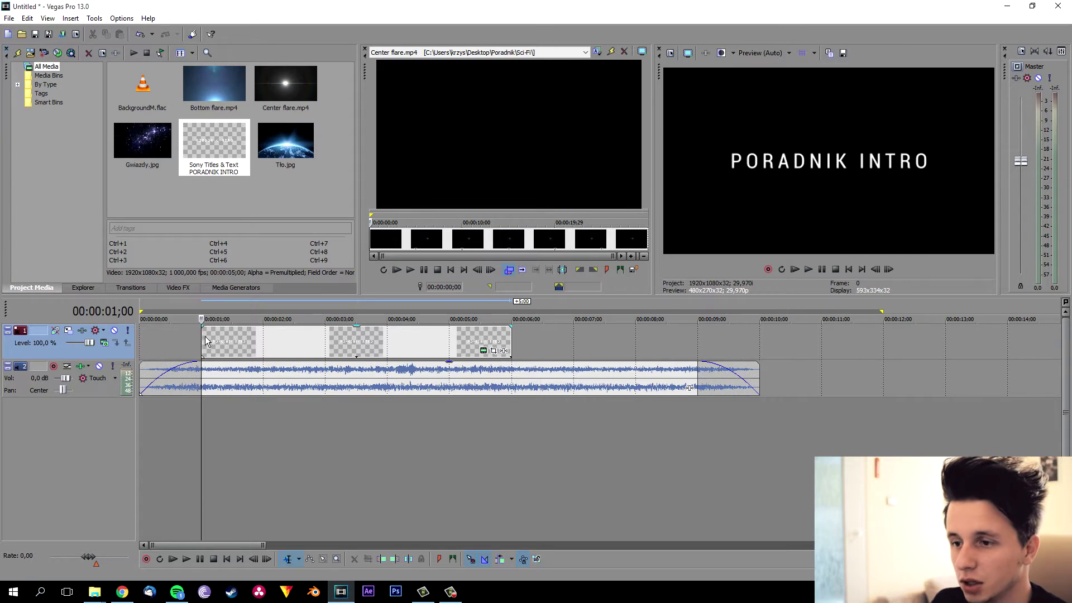
# Give the title event a one-second fade-in, and extend it to the audio's end with a two-second fade-out
pyautogui.moveTo(199, 325); pyautogui.dragTo(262, 338)
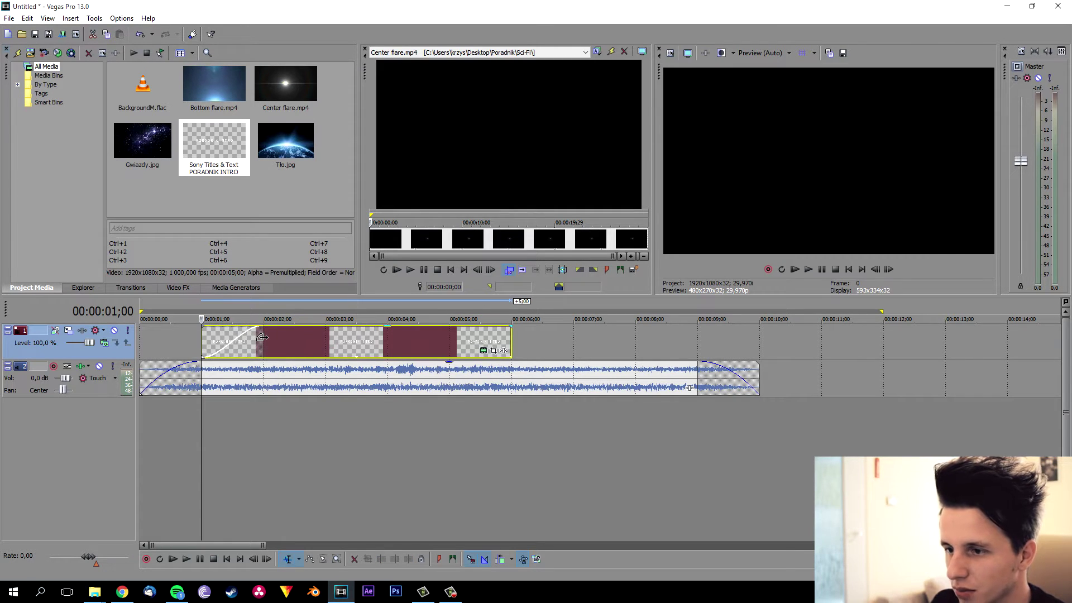
pyautogui.moveTo(511, 337); pyautogui.dragTo(639, 330)
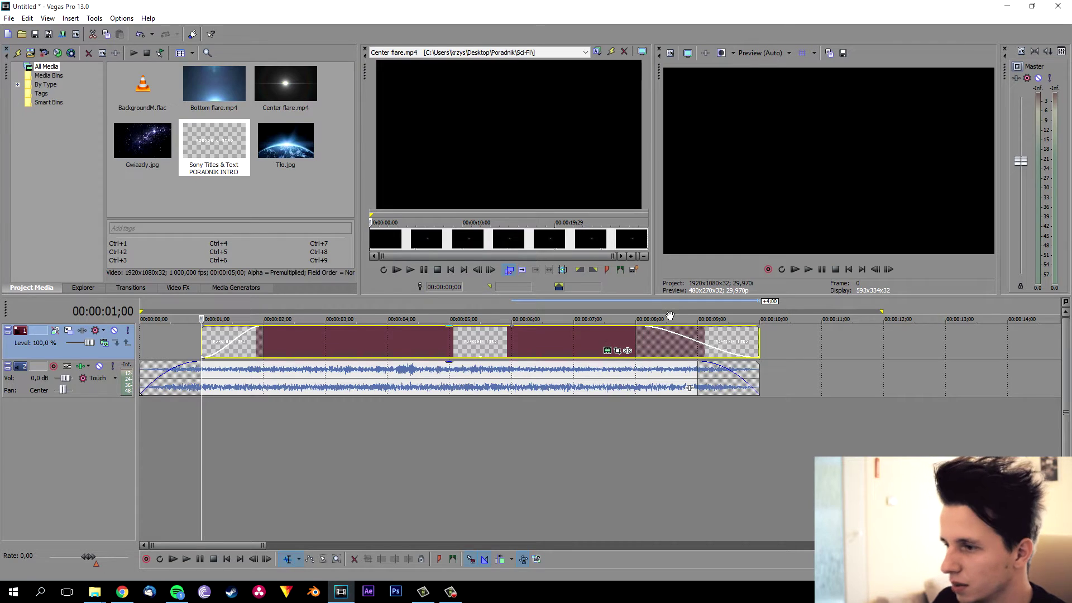
# Mute the audio track and check the title's fade-in at several points on the timeline
pyautogui.click(427, 302)
pyautogui.click(183, 304)
pyautogui.press('space')
pyautogui.press('space')
pyautogui.click(102, 369)
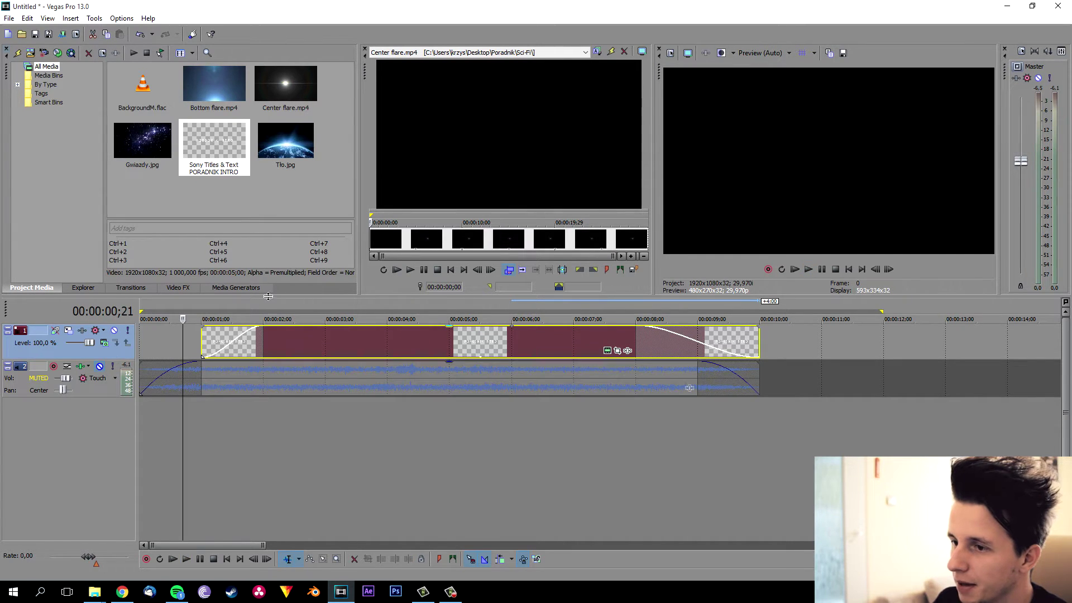
pyautogui.click(260, 306)
pyautogui.click(356, 307)
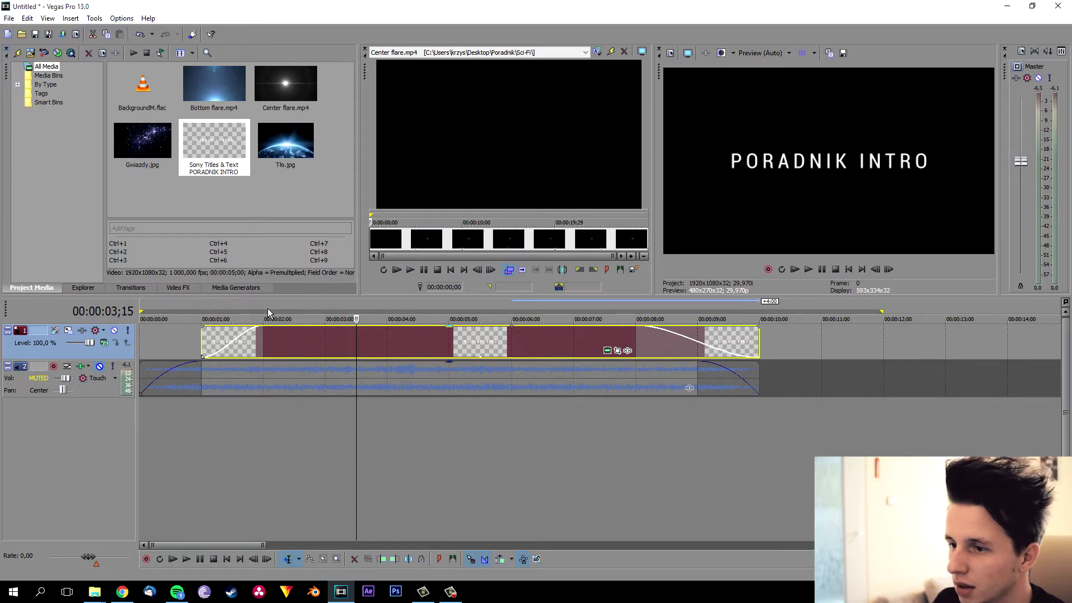
pyautogui.click(239, 304)
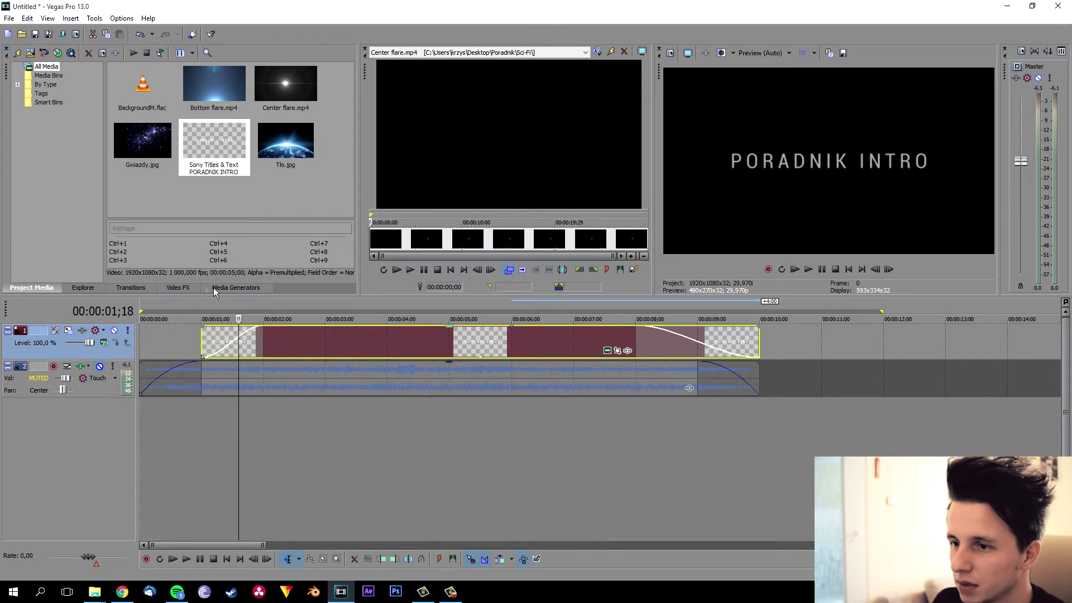
# Apply the Gradient Wipe transition with the Nebulous preset to the title's fade-in and preview it
pyautogui.click(129, 287)
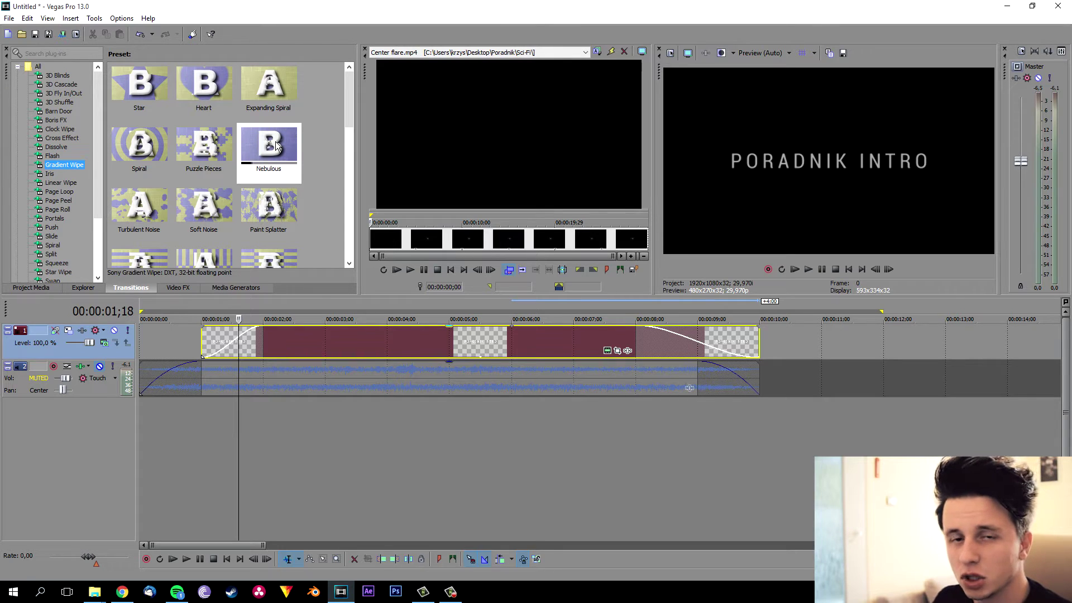
pyautogui.moveTo(276, 142); pyautogui.dragTo(240, 342)
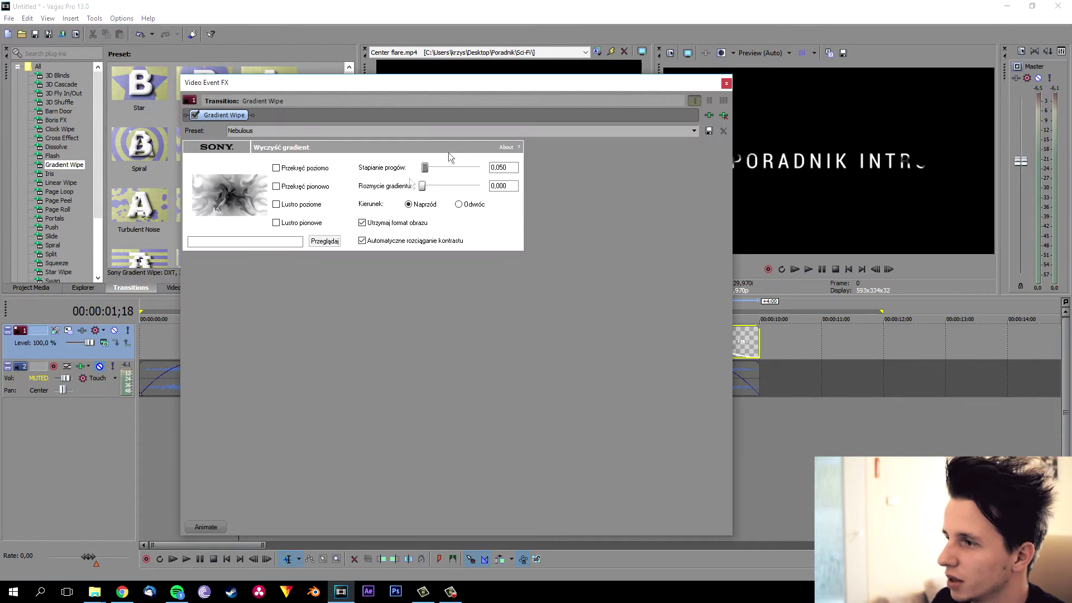
pyautogui.moveTo(459, 82); pyautogui.dragTo(192, 380)
pyautogui.click(212, 316)
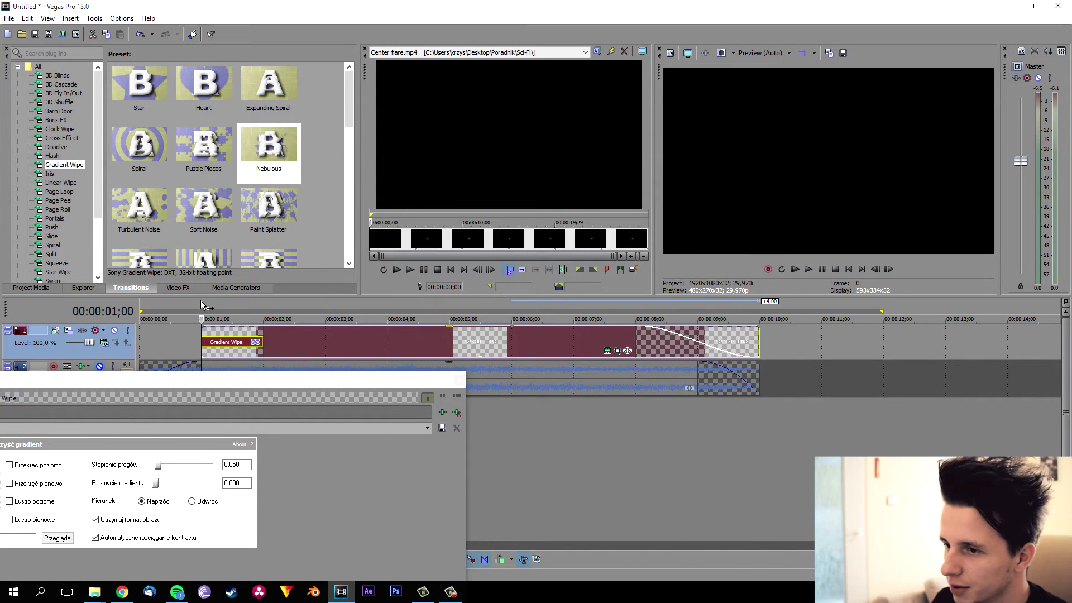
pyautogui.press('space')
pyautogui.press('space')
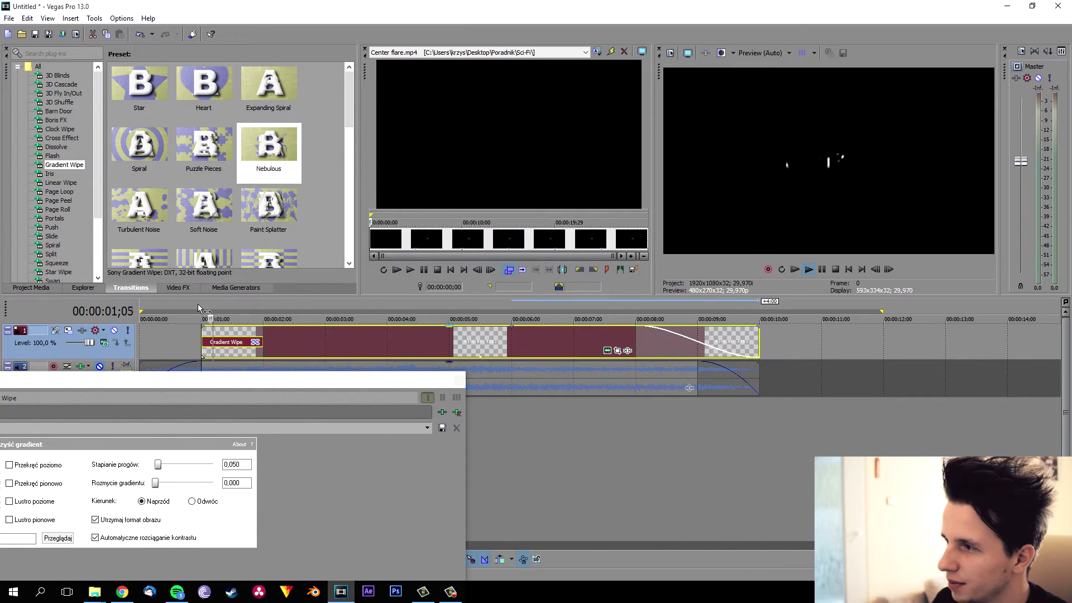
pyautogui.press('space')
# Set the wipe's threshold blending (Stapianie progów) to 0,548 and gradient blur (Rozmycie gradientu) to 0,384, and play back the title
pyautogui.moveTo(292, 380); pyautogui.dragTo(473, 232)
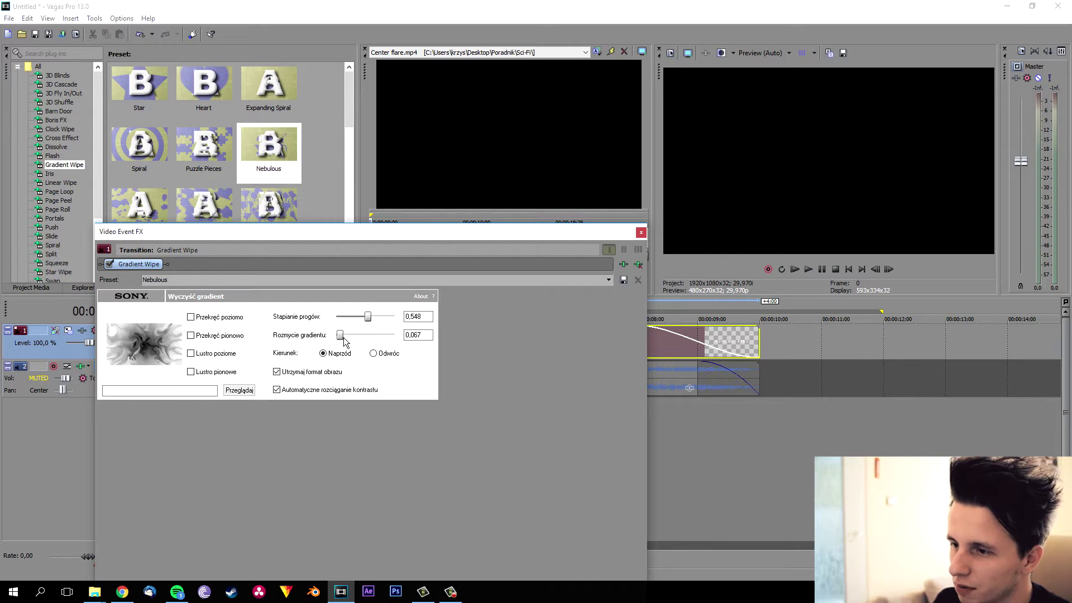
pyautogui.moveTo(400, 239); pyautogui.dragTo(310, 417)
pyautogui.click(192, 303)
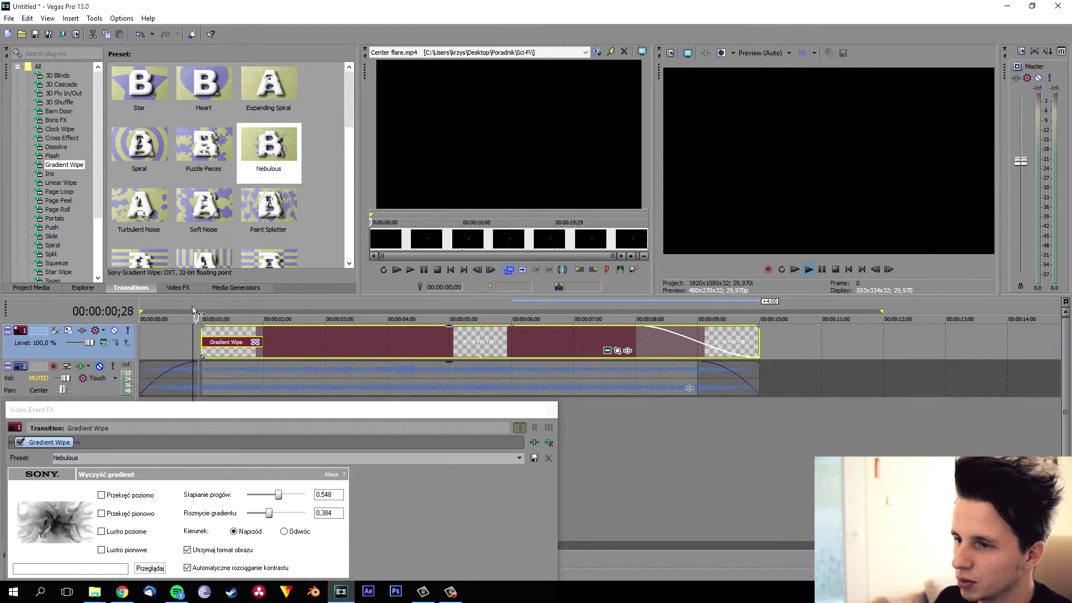
pyautogui.click(192, 306)
pyautogui.press('space')
pyautogui.press('space')
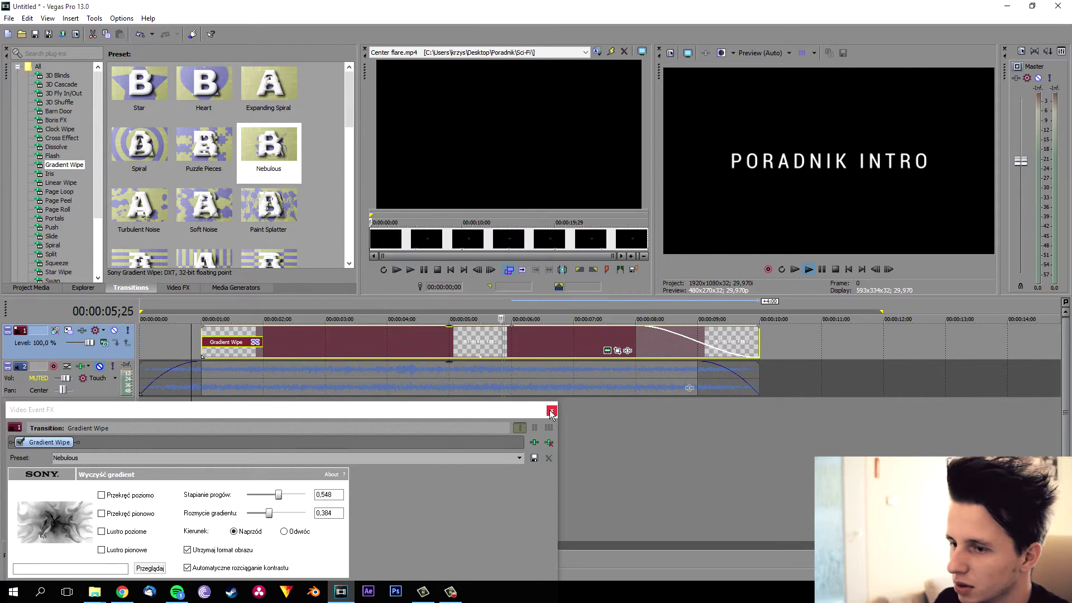
pyautogui.click(432, 458)
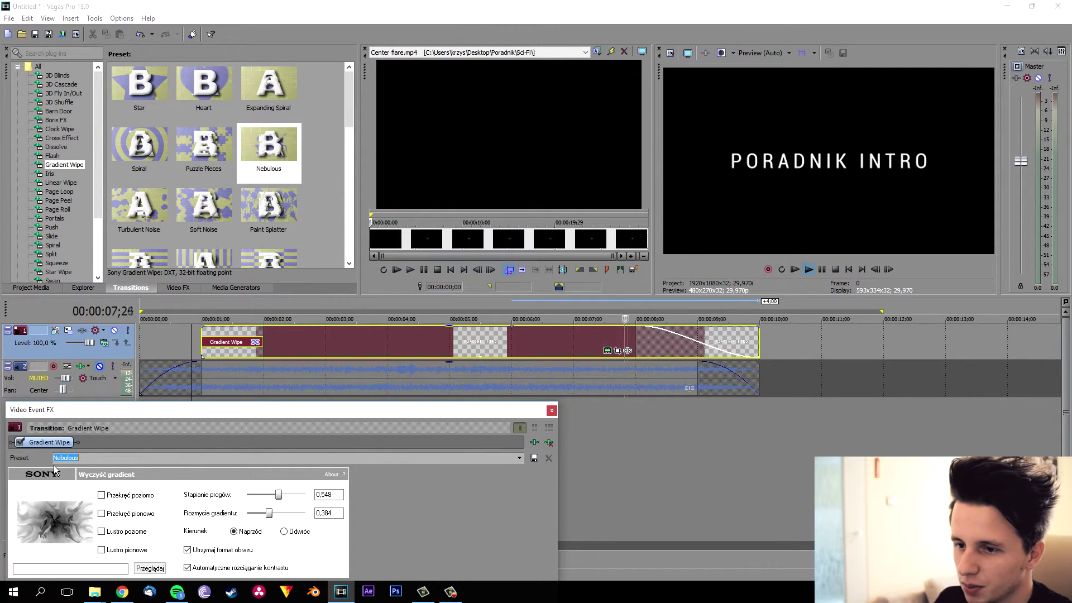
# Apply the Gradient Wipe transition with the Nebulous2 preset to the title's fade-out and close its settings
pyautogui.click(551, 411)
pyautogui.click(58, 183)
pyautogui.click(53, 173)
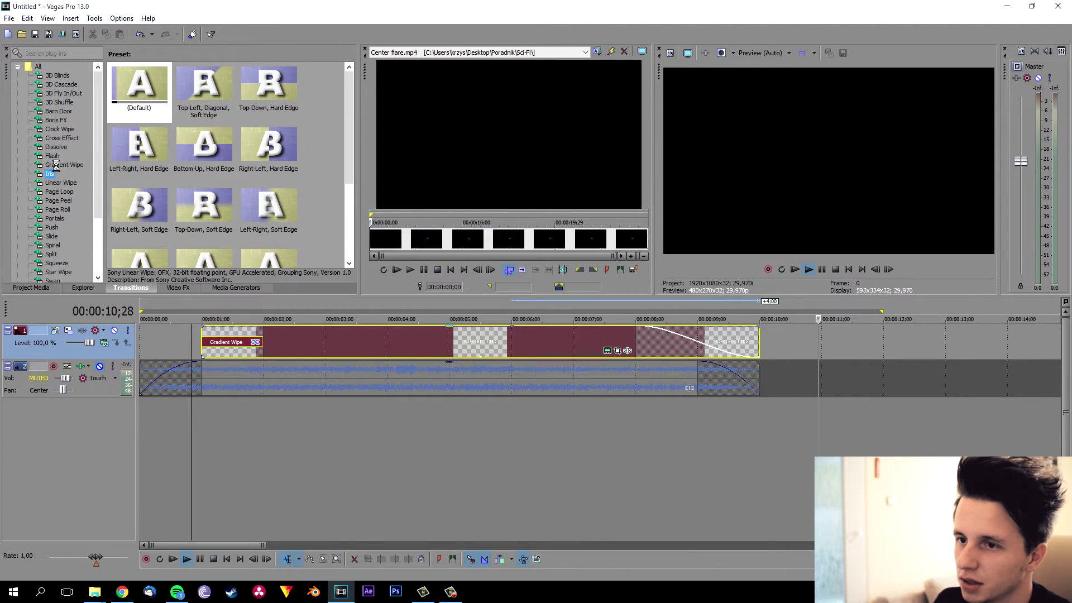
pyautogui.click(56, 165)
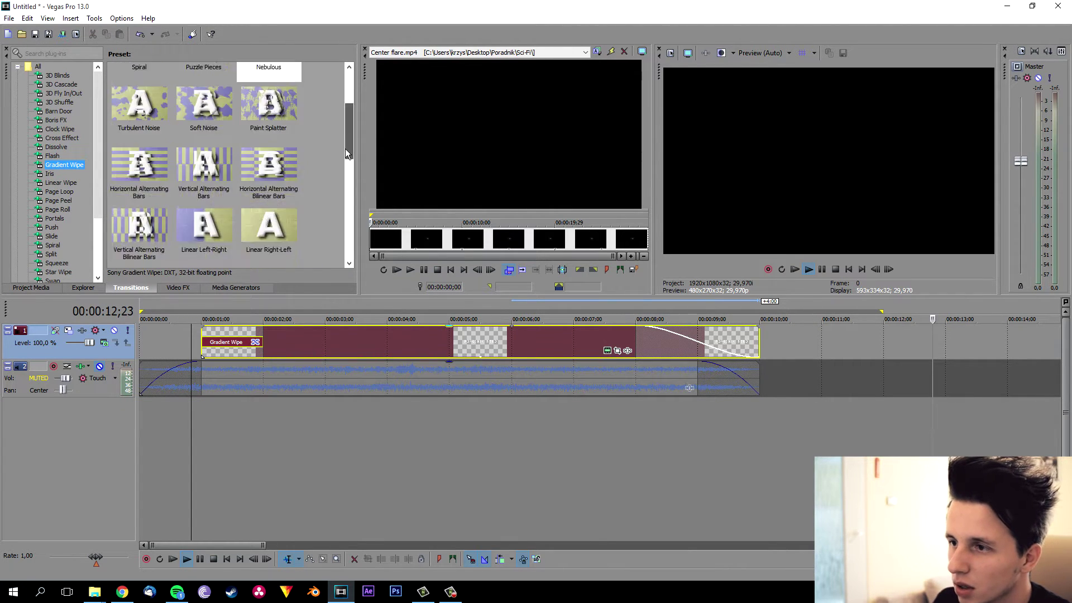
pyautogui.moveTo(345, 149); pyautogui.dragTo(343, 223)
pyautogui.scroll(-1, 344, 224)
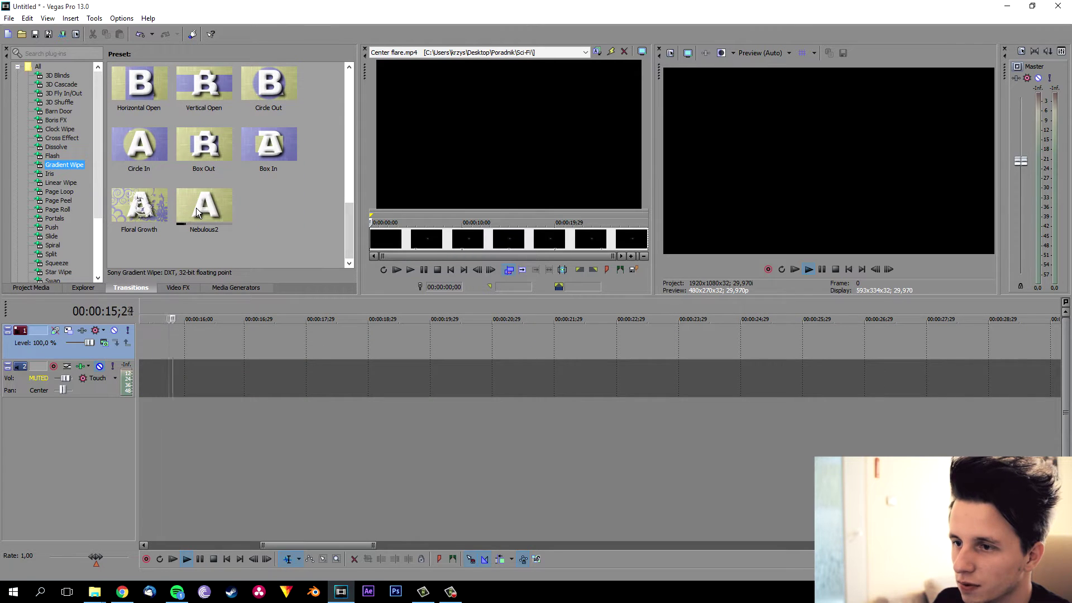
pyautogui.moveTo(322, 542); pyautogui.dragTo(260, 547)
pyautogui.press('space')
pyautogui.click(279, 313)
pyautogui.moveTo(207, 208); pyautogui.dragTo(293, 343)
pyautogui.click(549, 410)
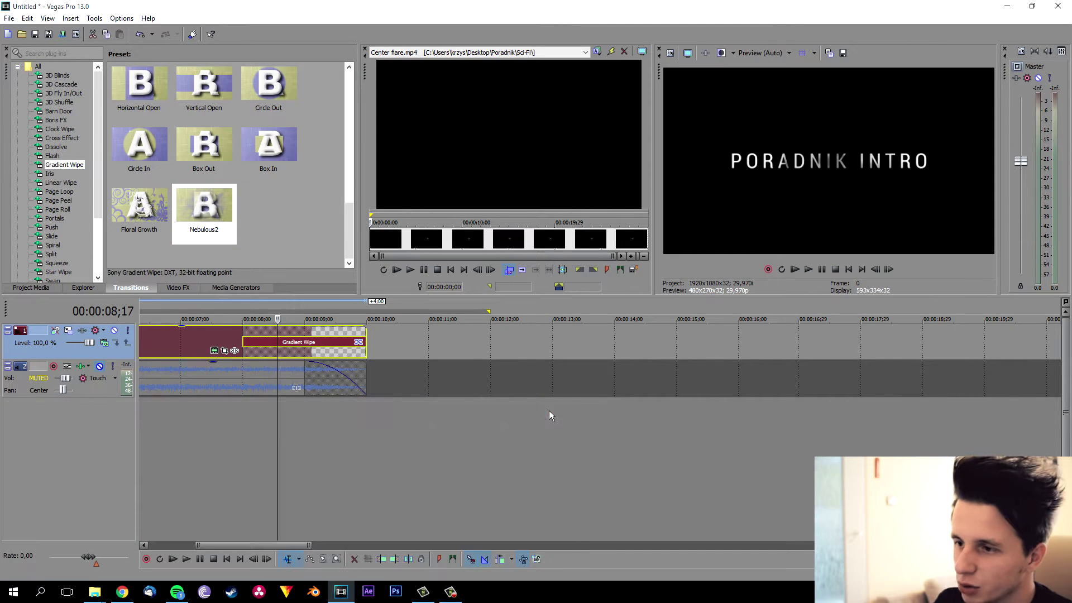
# Play back the end of the title to check the wipe on its fade-out
pyautogui.click(237, 308)
pyautogui.press('space')
pyautogui.press('space')
pyautogui.press('space')
pyautogui.press('space')
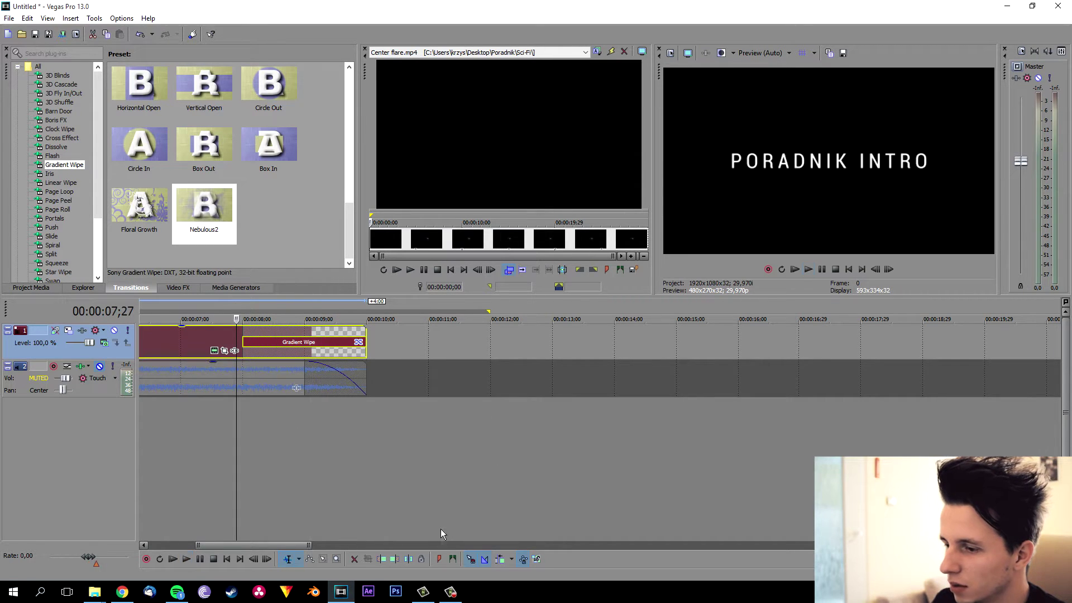
# Add the Glint video effect with the Sparkle preset to the title event, with the preview frame at 00:00:03;19
pyautogui.moveTo(280, 545); pyautogui.dragTo(233, 545)
pyautogui.click(364, 311)
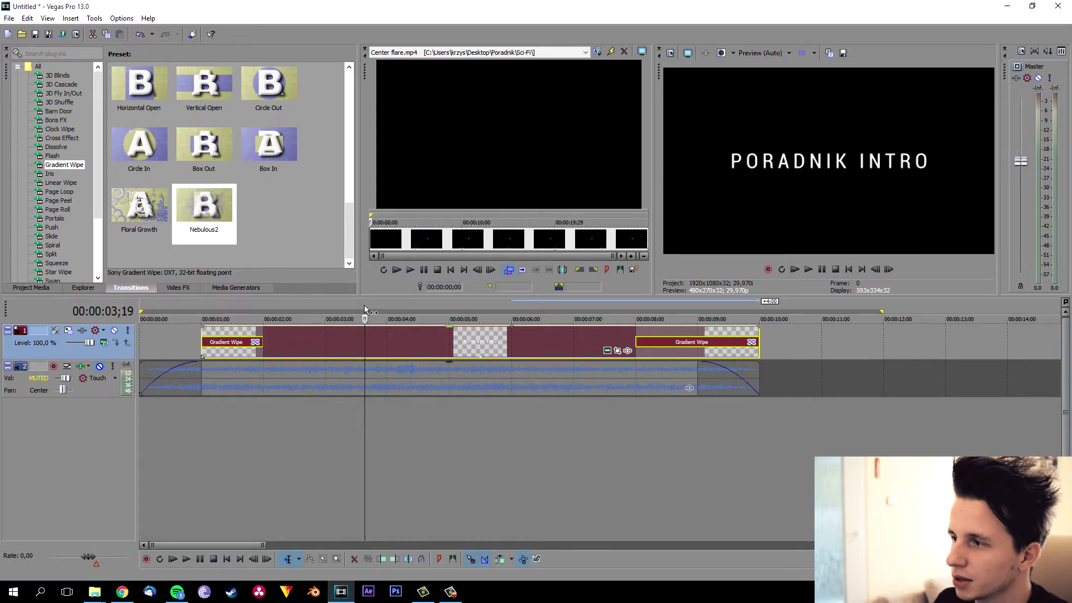
pyautogui.click(173, 283)
pyautogui.moveTo(162, 84); pyautogui.dragTo(413, 335)
pyautogui.moveTo(242, 410); pyautogui.dragTo(423, 191)
pyautogui.moveTo(335, 190); pyautogui.dragTo(269, 161)
# Set Glint's radii to 0,50 horizontal and 1,41 vertical, threshold 39,44, boost 16,86, hue 136,32 and saturation 81,30, with Effect only on
pyautogui.moveTo(280, 316); pyautogui.dragTo(203, 320)
pyautogui.moveTo(277, 302); pyautogui.dragTo(200, 305)
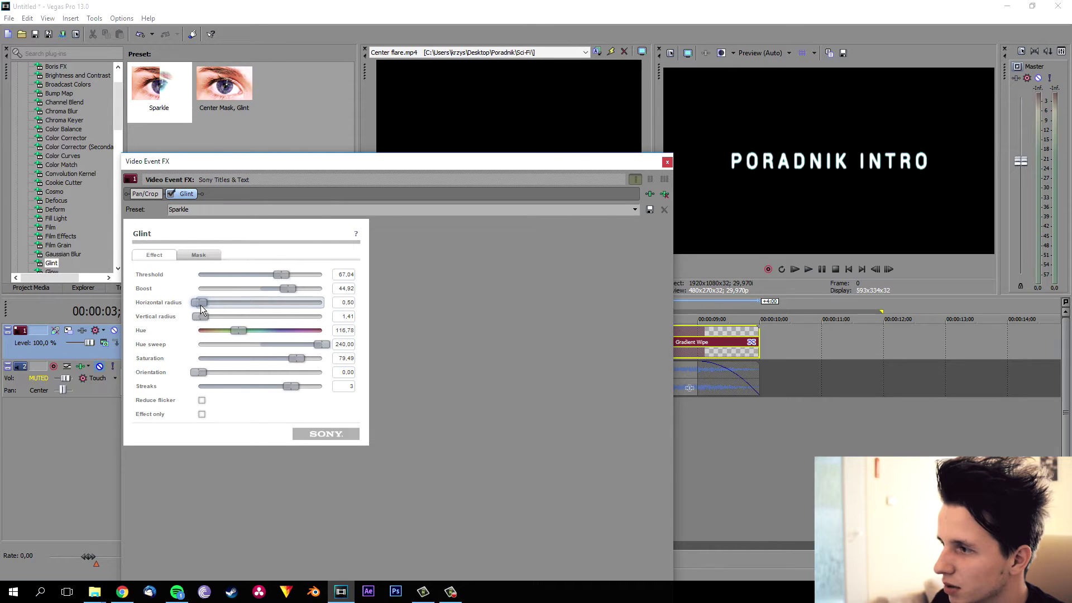
pyautogui.moveTo(283, 289); pyautogui.dragTo(247, 273)
pyautogui.click(201, 414)
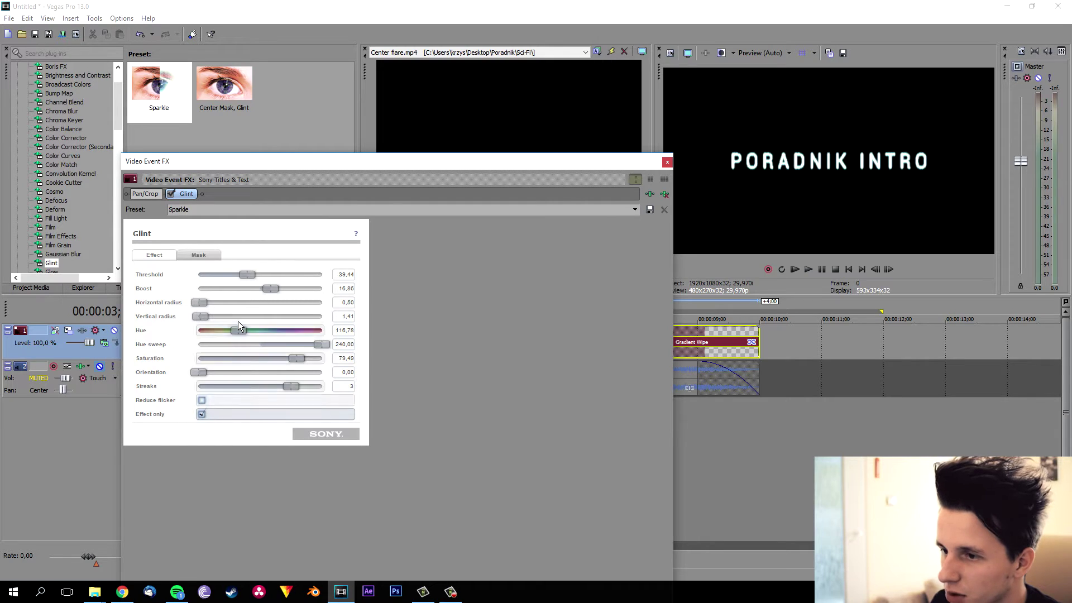
pyautogui.moveTo(240, 330); pyautogui.dragTo(299, 358)
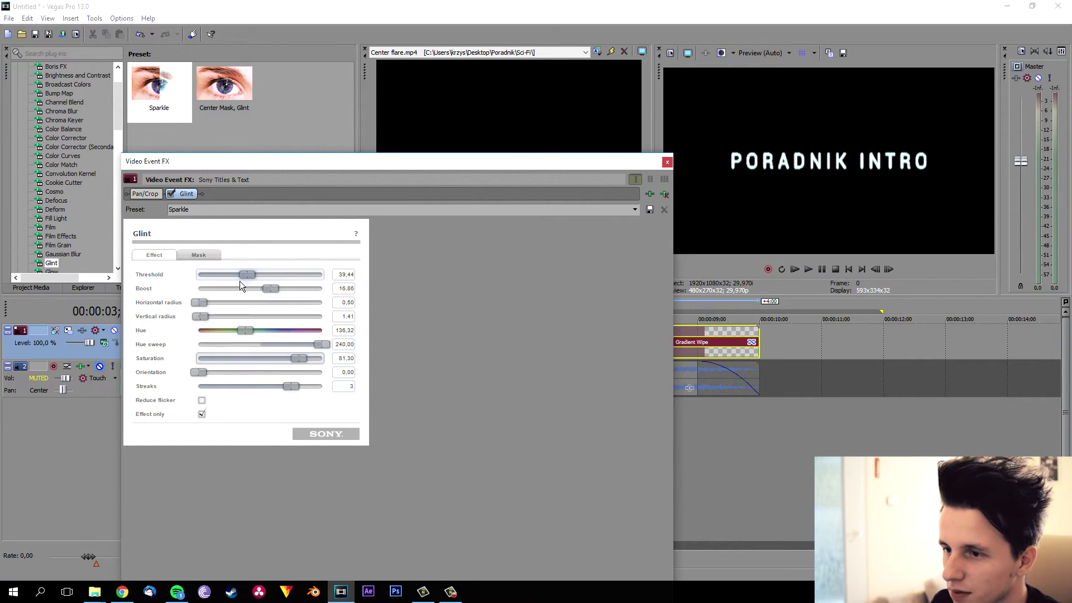
# Set Glint's horizontal radius to 4,57, vertical radius to 5,93, boost to -39,25 and threshold to 48,04, and turn off Effect only
pyautogui.moveTo(199, 302); pyautogui.dragTo(203, 305)
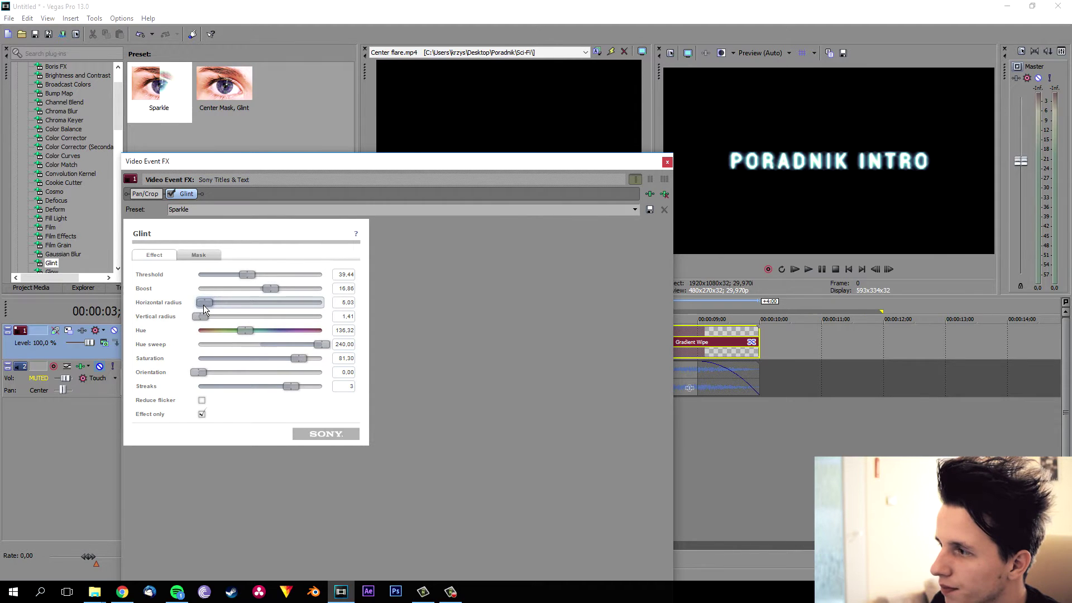
pyautogui.moveTo(203, 317); pyautogui.dragTo(209, 318)
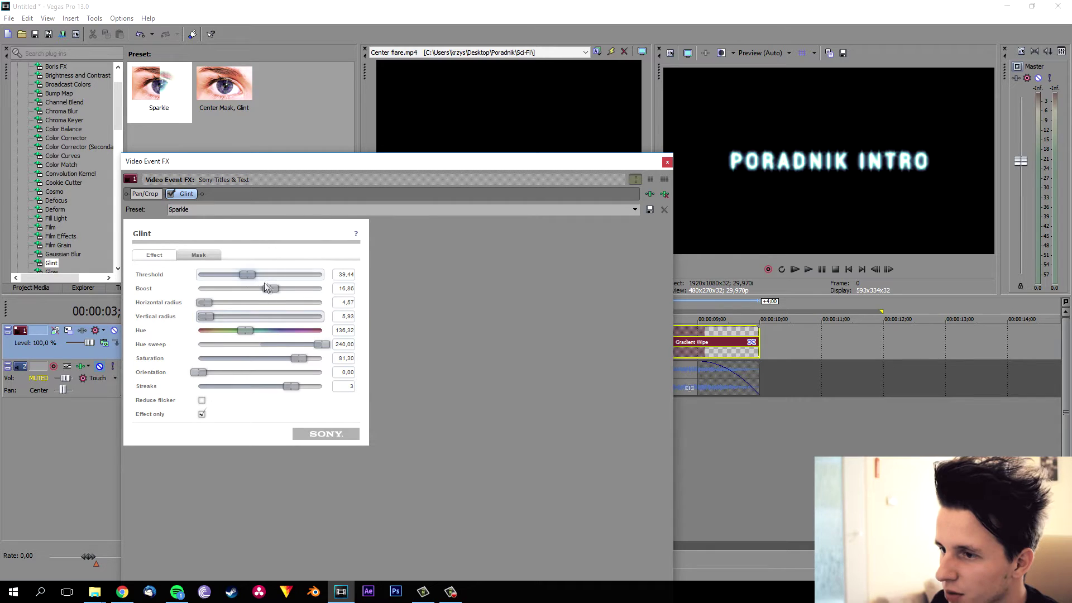
pyautogui.moveTo(263, 291)
pyautogui.mouseDown()
pyautogui.moveTo(243, 293)
pyautogui.moveTo(255, 292)
pyautogui.mouseUp()
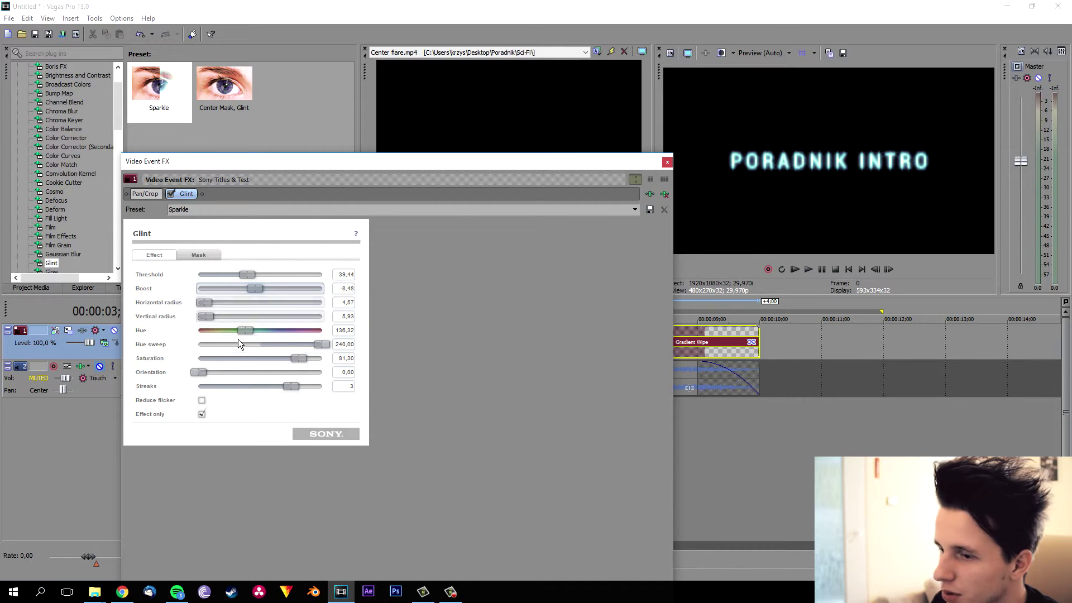
pyautogui.click(202, 414)
pyautogui.moveTo(256, 288); pyautogui.dragTo(240, 289)
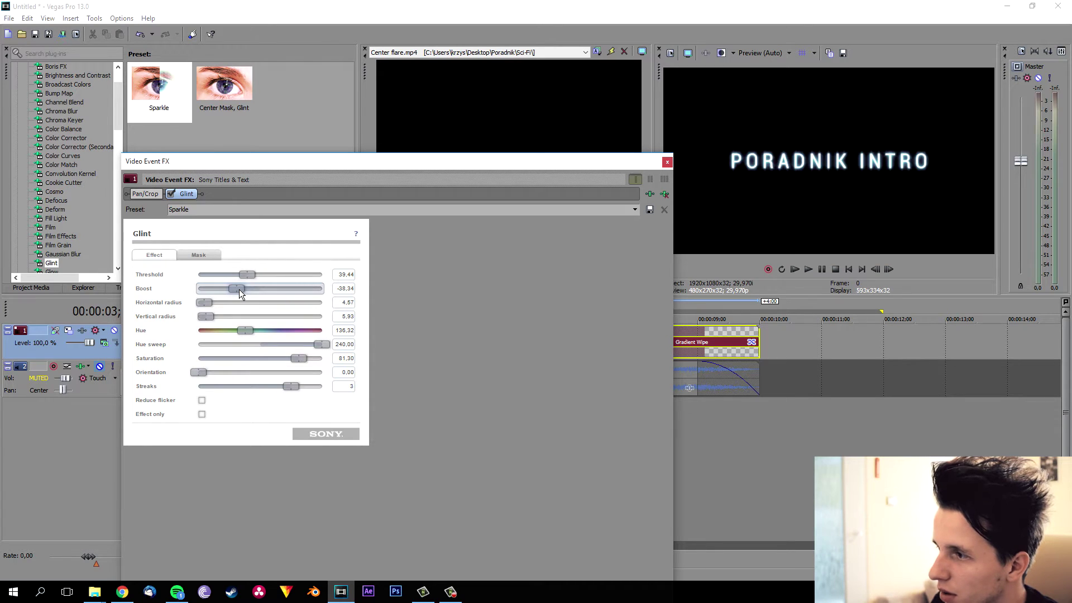
pyautogui.moveTo(247, 275)
pyautogui.mouseDown()
pyautogui.moveTo(283, 277)
pyautogui.moveTo(257, 279)
pyautogui.mouseUp()
# Turn on keyframe animation for the Glint effect, starting with a keyframe at the beginning of the title
pyautogui.moveTo(280, 188); pyautogui.dragTo(348, 107)
pyautogui.click(226, 527)
pyautogui.moveTo(425, 432); pyautogui.dragTo(286, 441)
pyautogui.click(301, 452)
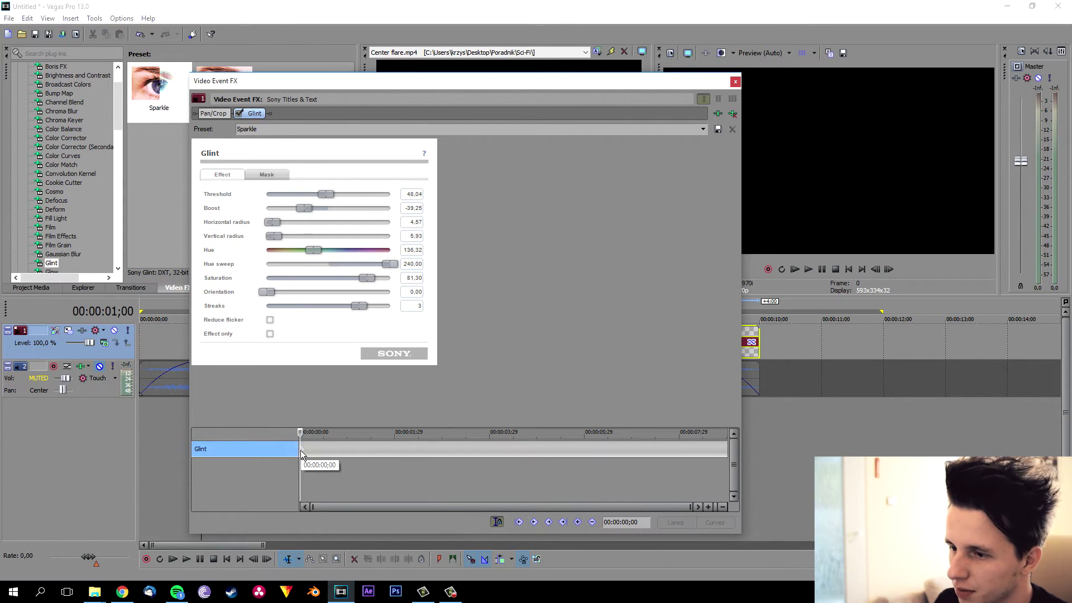
pyautogui.moveTo(300, 434); pyautogui.dragTo(390, 445)
# Add a Glint keyframe one second into the title with a higher boost
pyautogui.moveTo(385, 82); pyautogui.dragTo(606, 128)
pyautogui.click(267, 307)
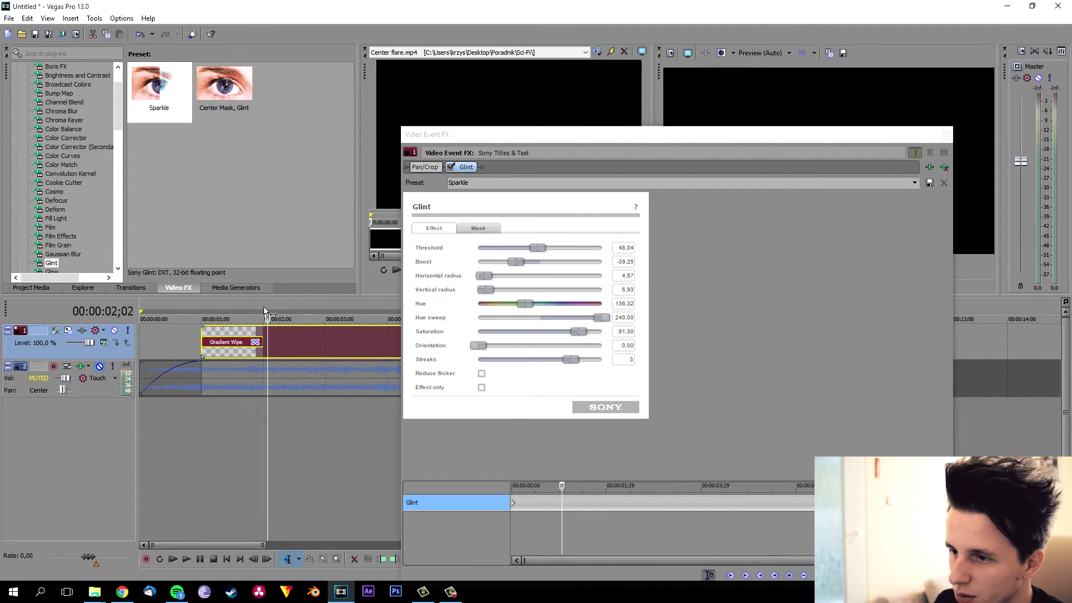
pyautogui.moveTo(554, 139); pyautogui.dragTo(221, 90)
pyautogui.moveTo(178, 213)
pyautogui.mouseDown()
pyautogui.moveTo(205, 215)
pyautogui.moveTo(193, 213)
pyautogui.mouseUp()
# Add a Glint keyframe two seconds into the title with threshold 35,37 and boost -51,92
pyautogui.moveTo(235, 85); pyautogui.dragTo(341, 130)
pyautogui.click(327, 312)
pyautogui.moveTo(307, 257); pyautogui.dragTo(280, 258)
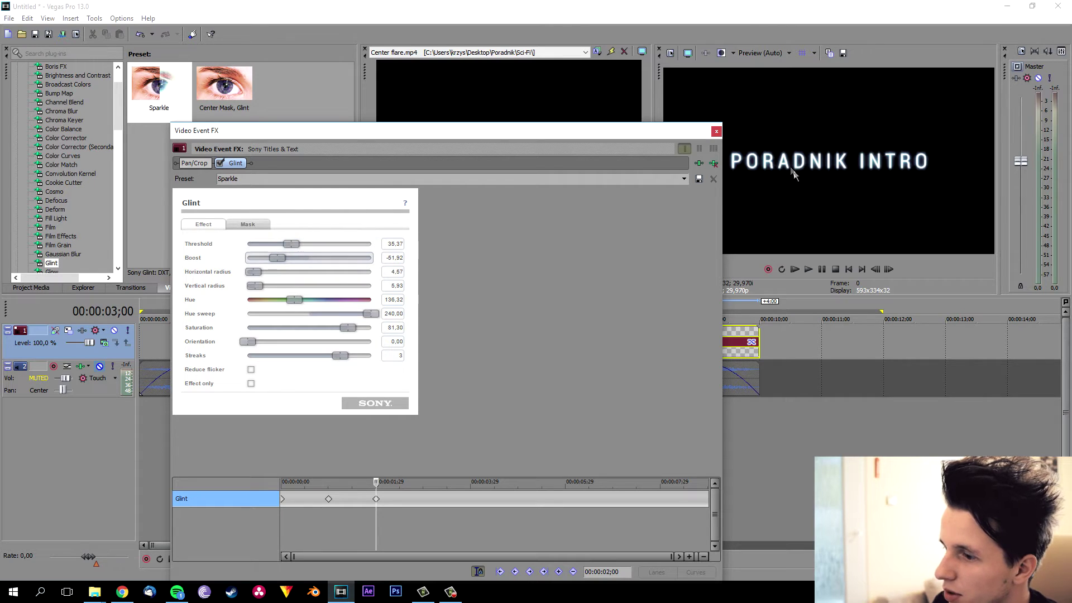
# Copy the two-second Glint keyframe to 00:00:06;29, where the title's fade-out begins
pyautogui.click(376, 499)
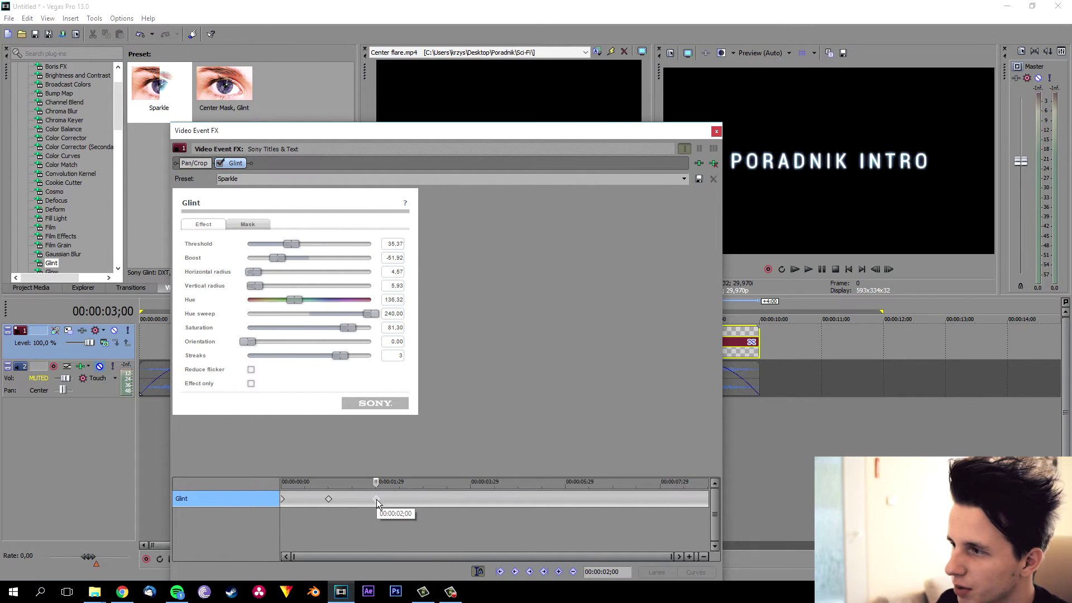
pyautogui.moveTo(528, 130); pyautogui.dragTo(210, 410)
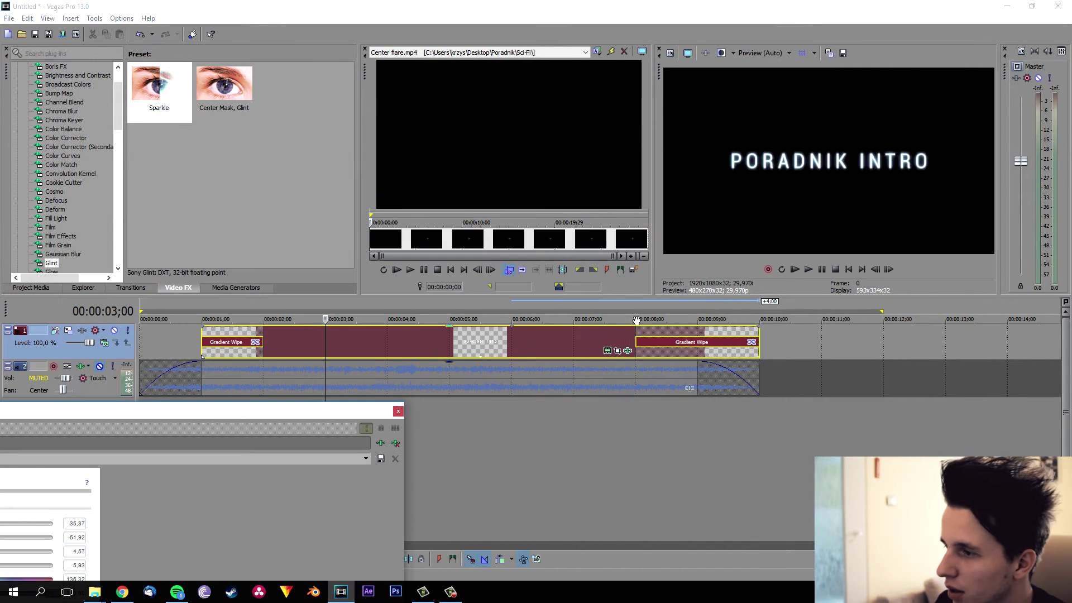
pyautogui.click(638, 307)
pyautogui.click(634, 307)
pyautogui.moveTo(330, 411); pyautogui.dragTo(550, 138)
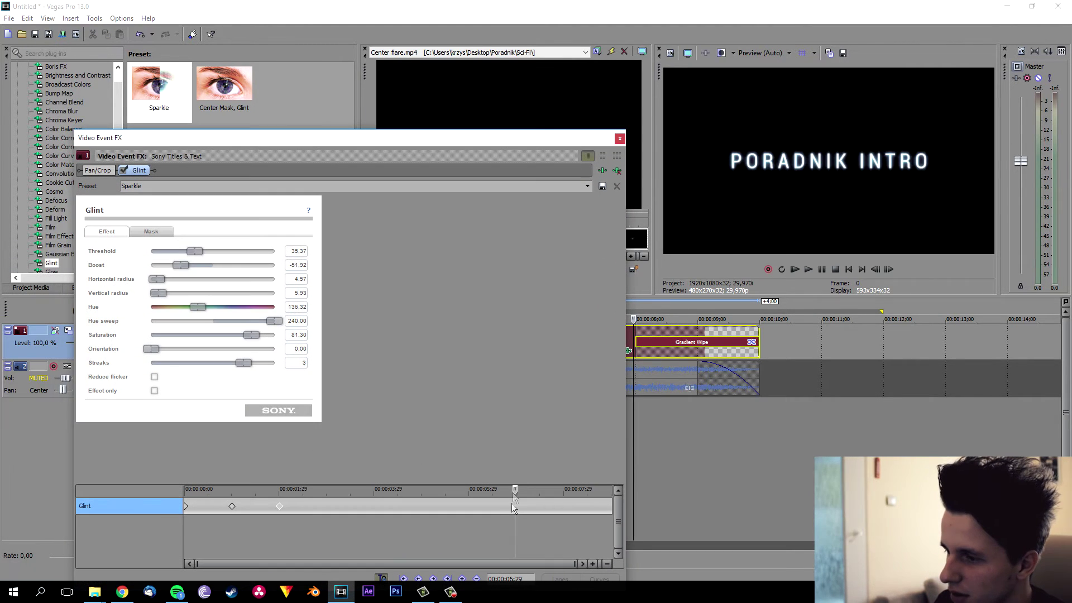
pyautogui.moveTo(517, 488); pyautogui.dragTo(316, 487)
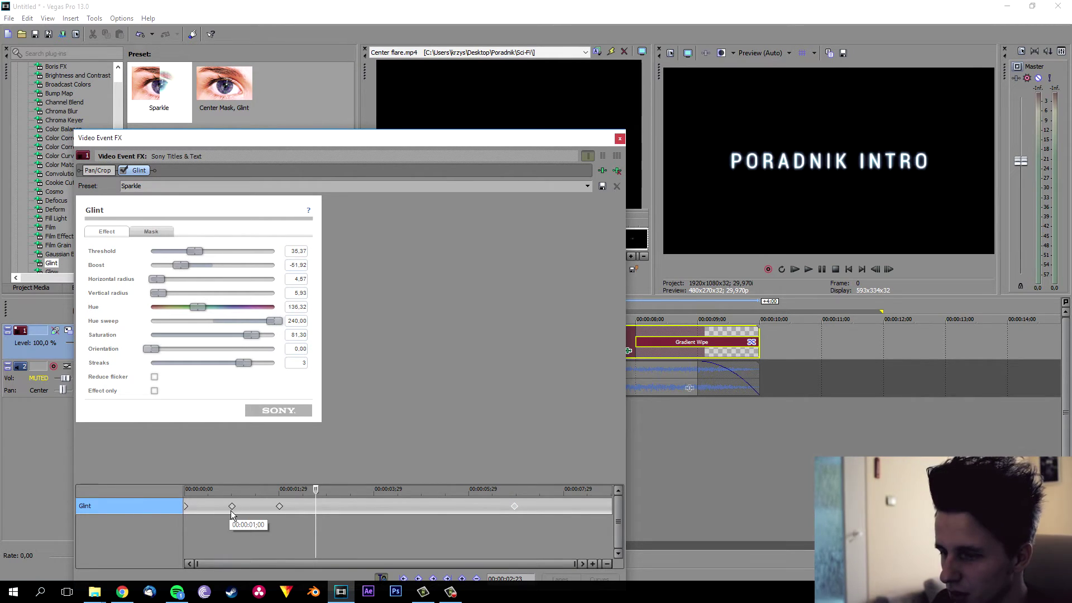
# Set the first Glint keyframe's boost to -100,00, copy that keyframe to the end of the title, and close the effect window
pyautogui.click(186, 506)
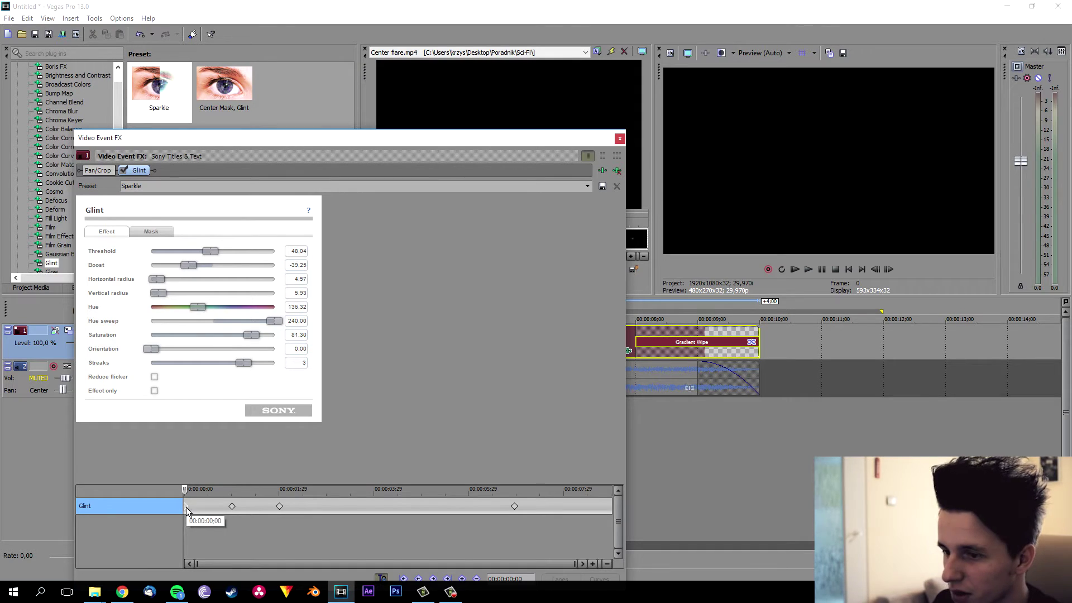
pyautogui.moveTo(186, 271); pyautogui.dragTo(146, 270)
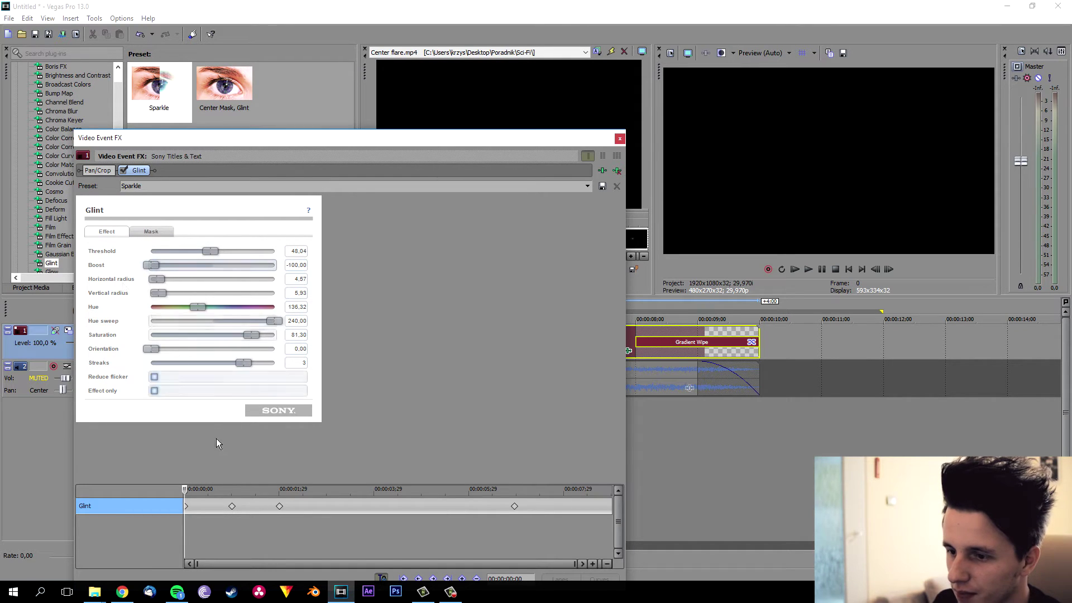
pyautogui.moveTo(186, 498); pyautogui.dragTo(620, 494)
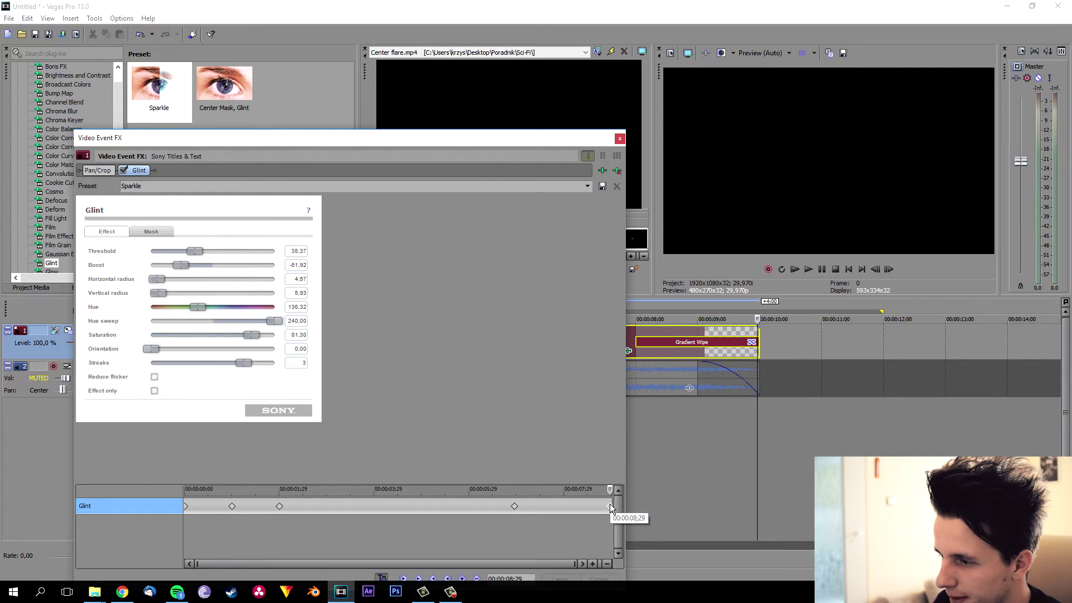
pyautogui.click(612, 506)
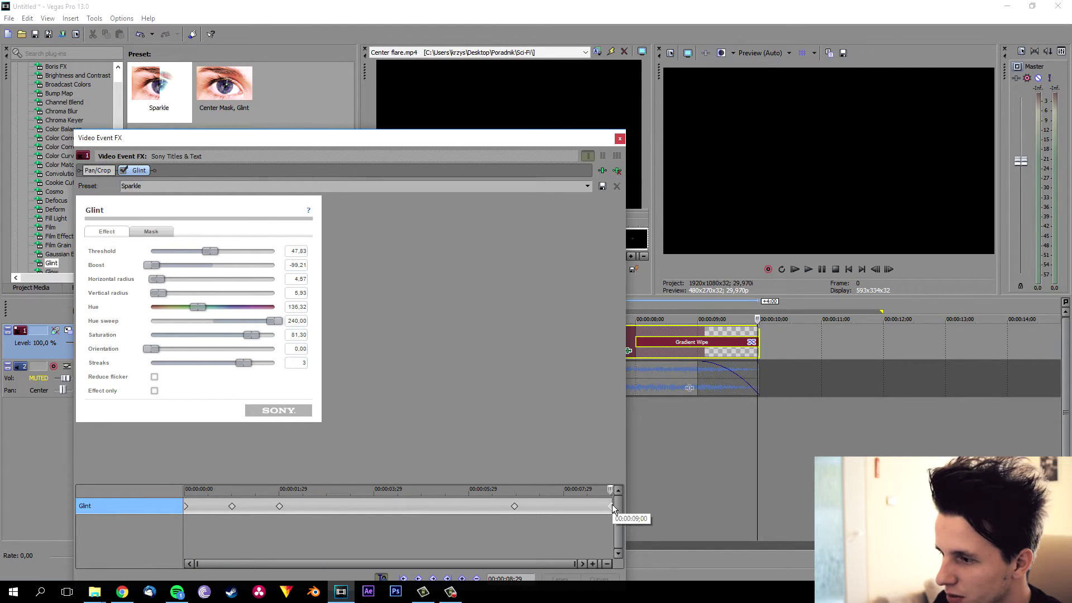
pyautogui.click(620, 138)
# Play back the start of the title to check the animated glow
pyautogui.click(290, 305)
pyautogui.press('space')
pyautogui.click(198, 309)
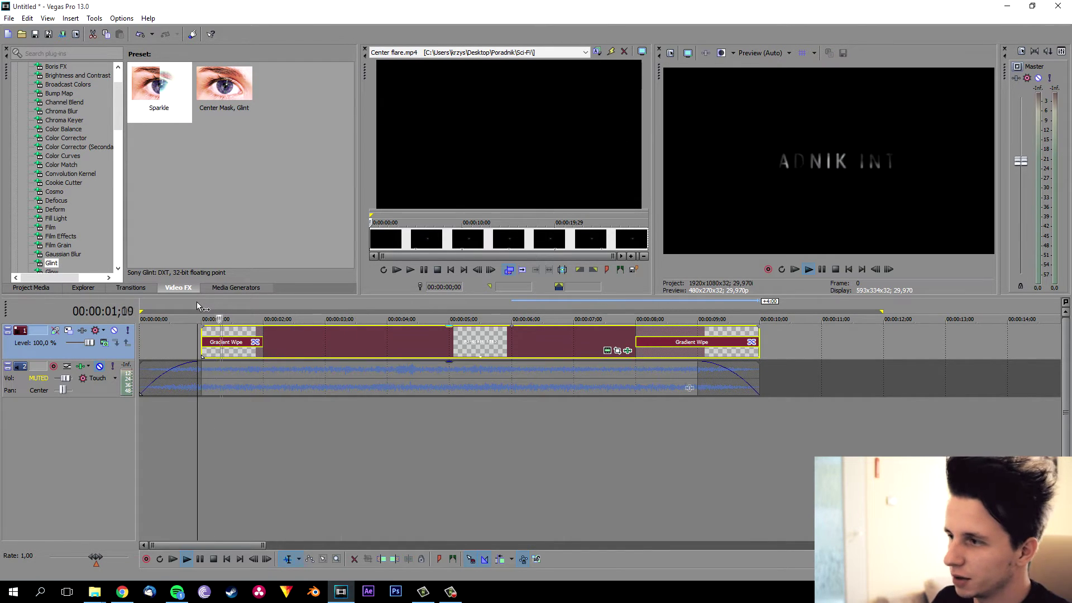
pyautogui.press('space')
# Add Gwiazdy.jpg on a new video track below the title, extended to the audio's end, with a one-second fade-in and fade-out
pyautogui.rightClick(65, 418)
pyautogui.click(115, 446)
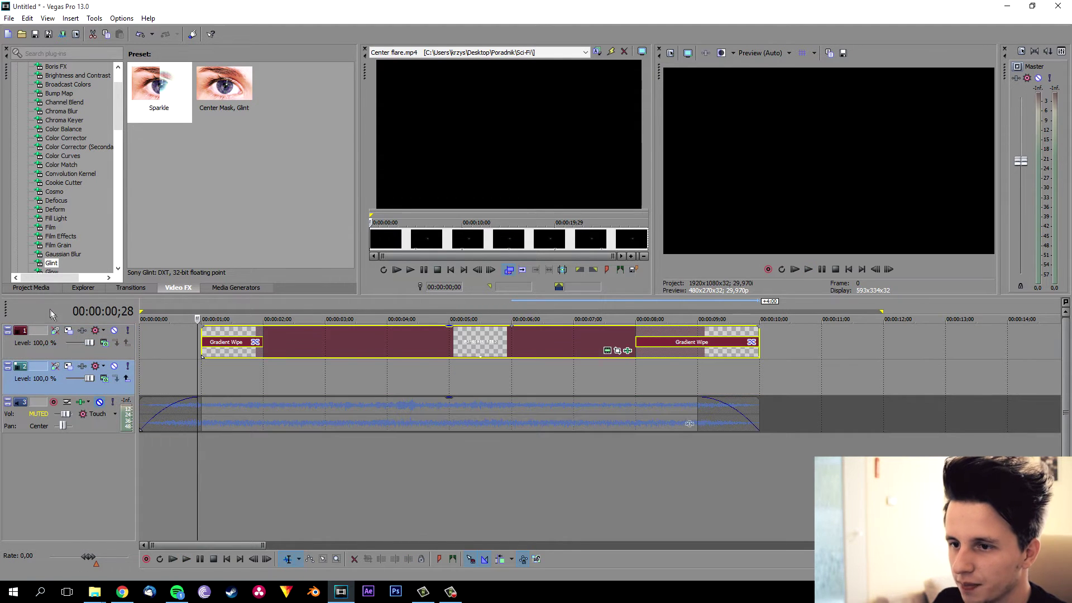
pyautogui.click(31, 287)
pyautogui.moveTo(143, 148); pyautogui.dragTo(141, 375)
pyautogui.moveTo(448, 369); pyautogui.dragTo(703, 363)
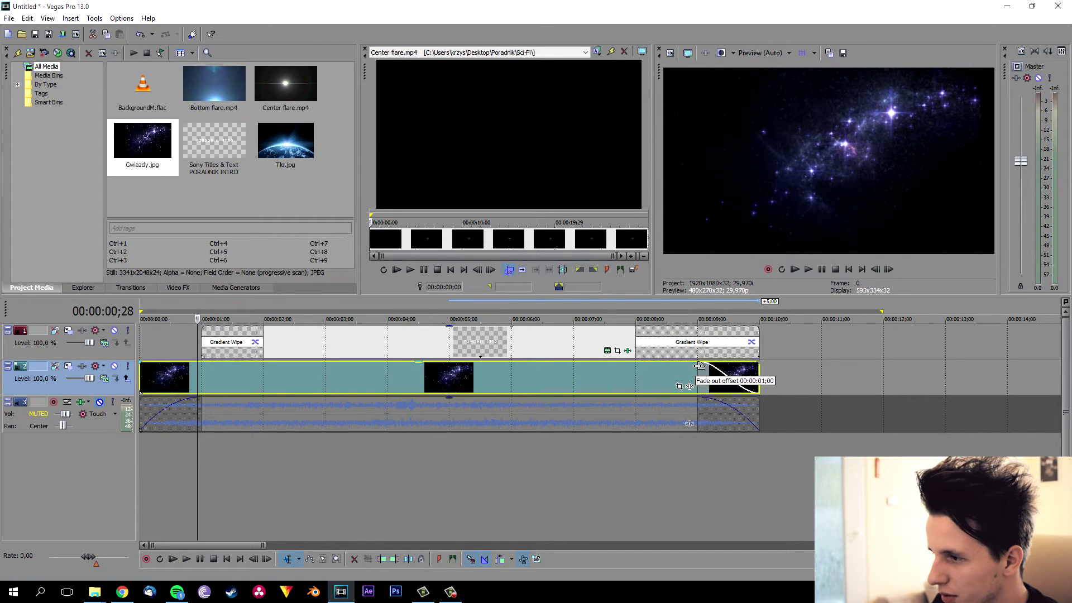
pyautogui.moveTo(142, 363); pyautogui.dragTo(202, 368)
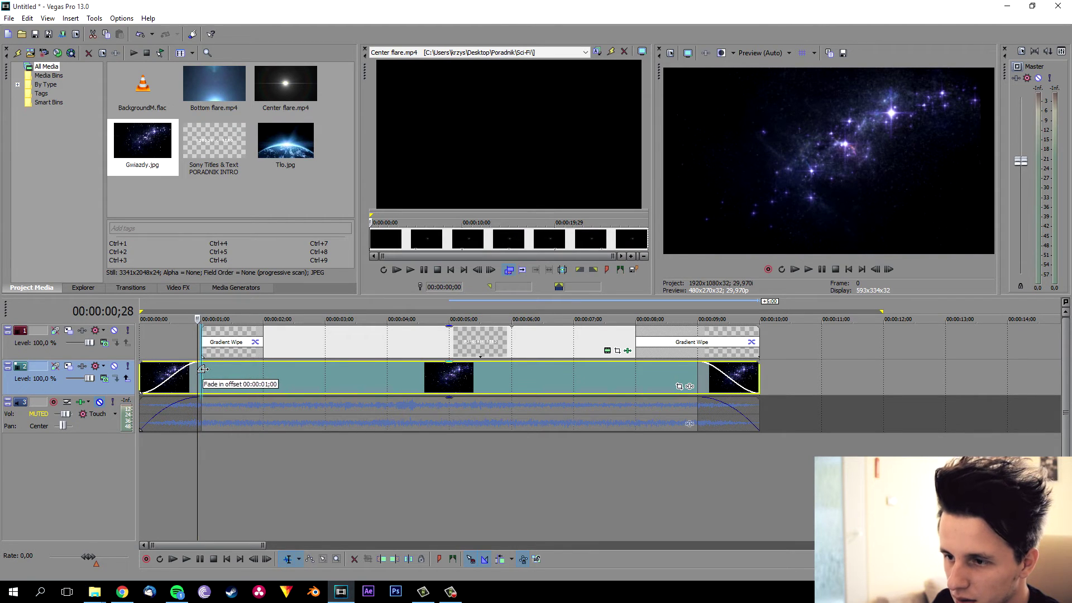
pyautogui.click(255, 307)
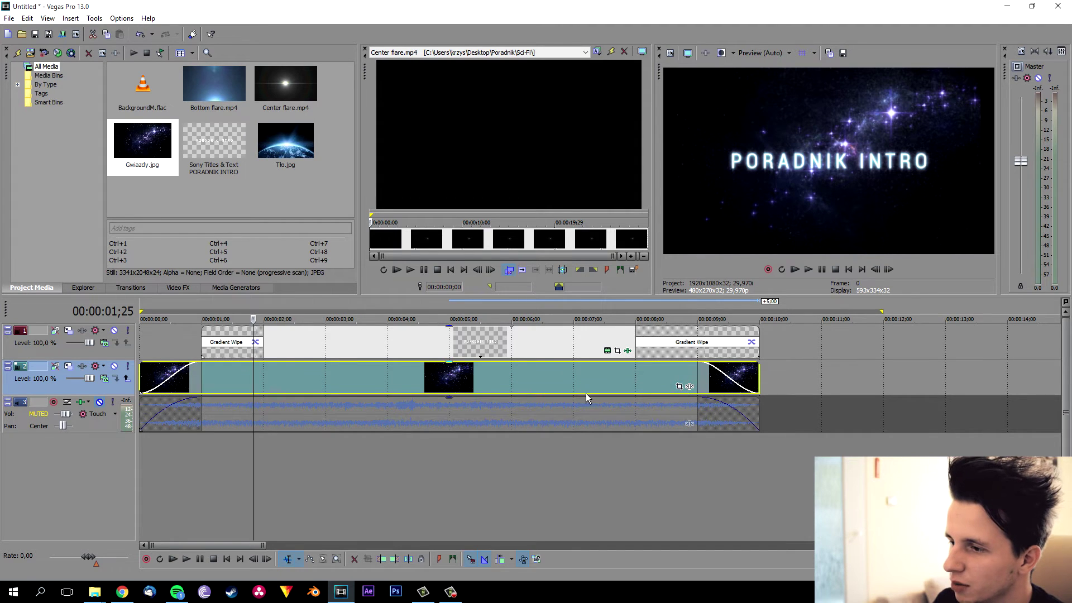
# Turn off Maintain aspect ratio and disable resampling in the Gwiazdy event's properties
pyautogui.rightClick(441, 393)
pyautogui.click(463, 573)
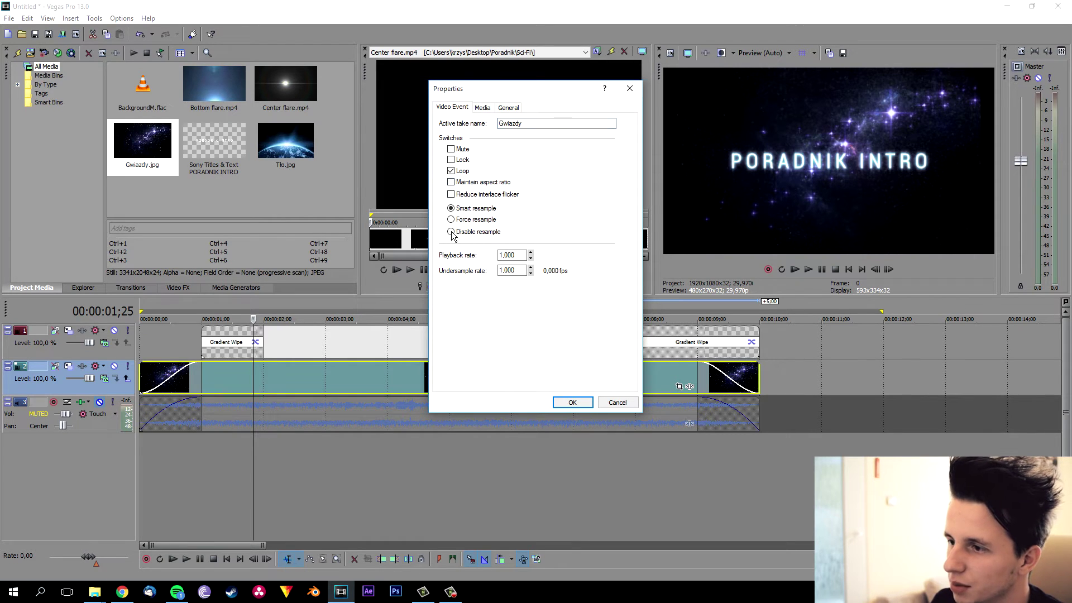
pyautogui.click(567, 398)
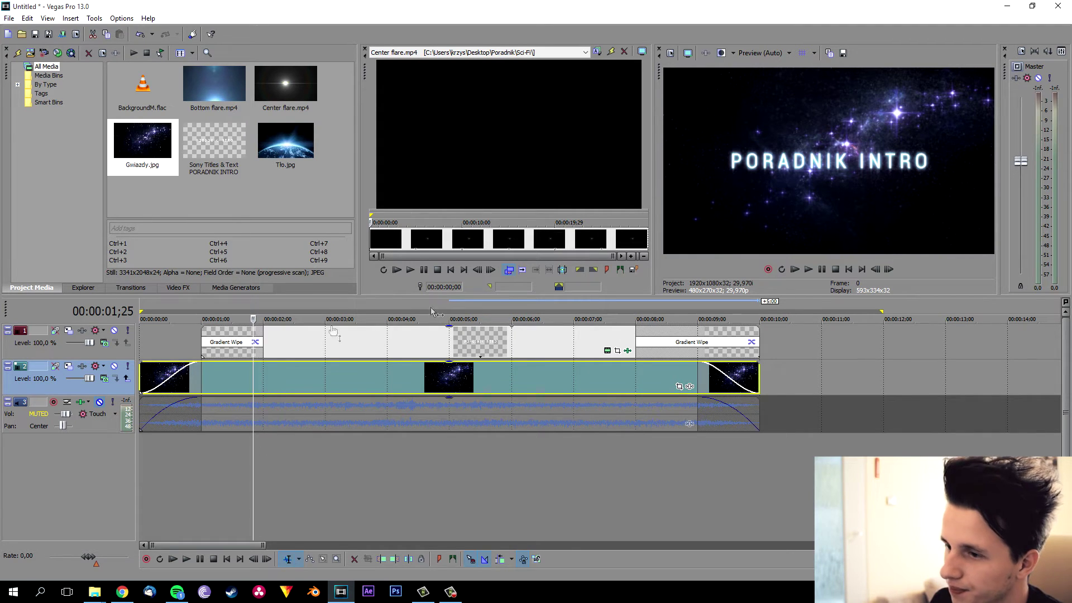
# Add Tło.jpg on a new video track between the title and Gwiazdy, extended to the audio's end, with about one-second fades at both ends
pyautogui.rightClick(83, 496)
pyautogui.click(122, 528)
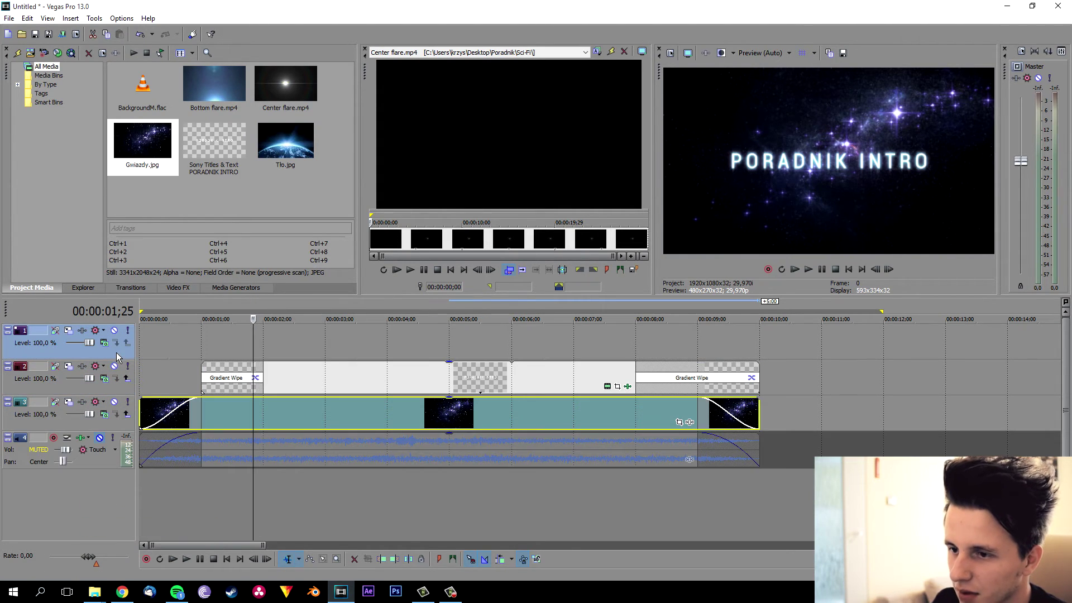
pyautogui.moveTo(124, 392); pyautogui.dragTo(124, 394)
pyautogui.moveTo(286, 145); pyautogui.dragTo(187, 394)
pyautogui.moveTo(452, 378); pyautogui.dragTo(699, 373)
pyautogui.moveTo(139, 362); pyautogui.dragTo(196, 364)
# Turn off Maintain aspect ratio and disable resampling for the Tło event
pyautogui.rightClick(268, 377)
pyautogui.click(293, 573)
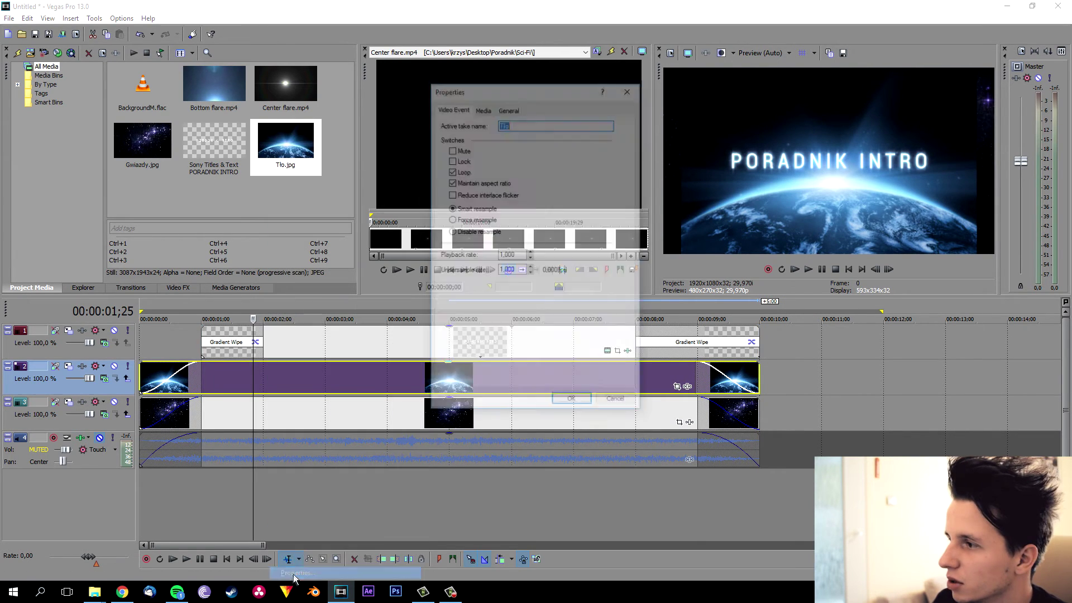
pyautogui.click(451, 183)
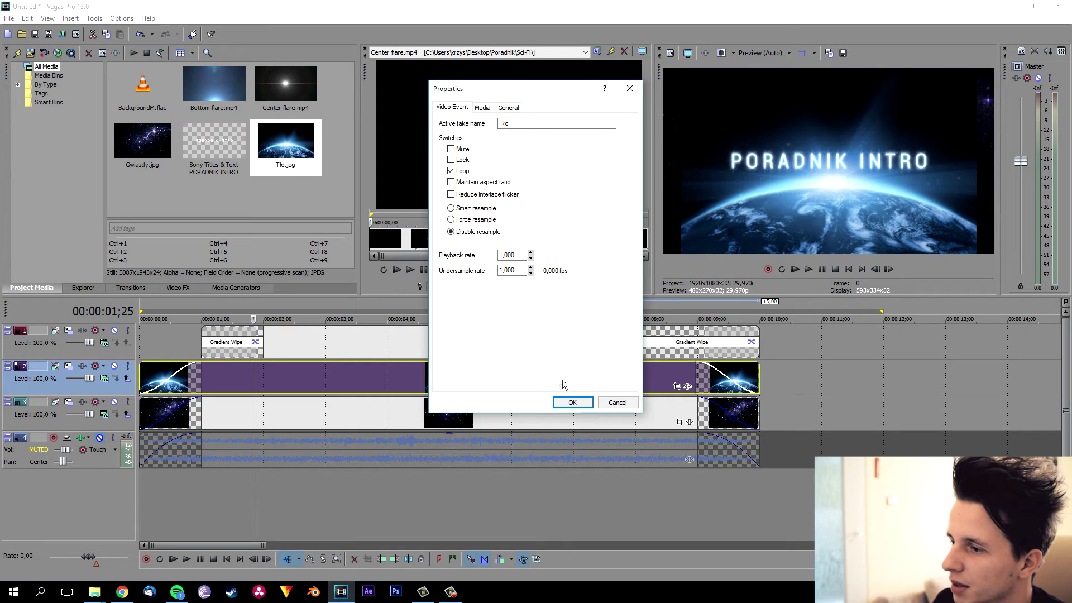
pyautogui.click(573, 403)
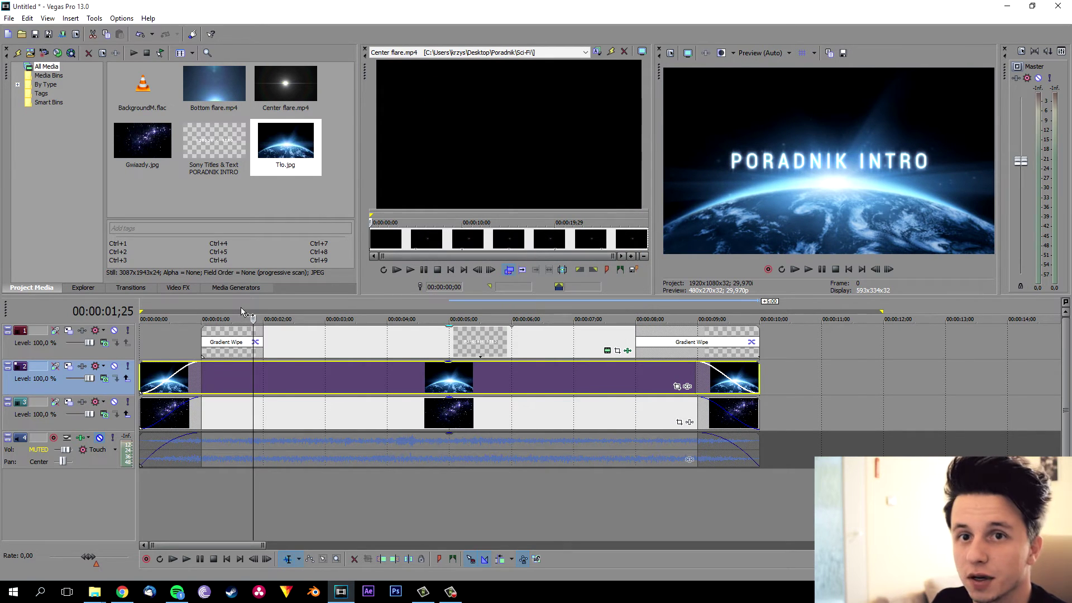
# Enable a mask on the Tło event and draw an oval around the planet, stretching it below the frame to follow the horizon
pyautogui.click(678, 386)
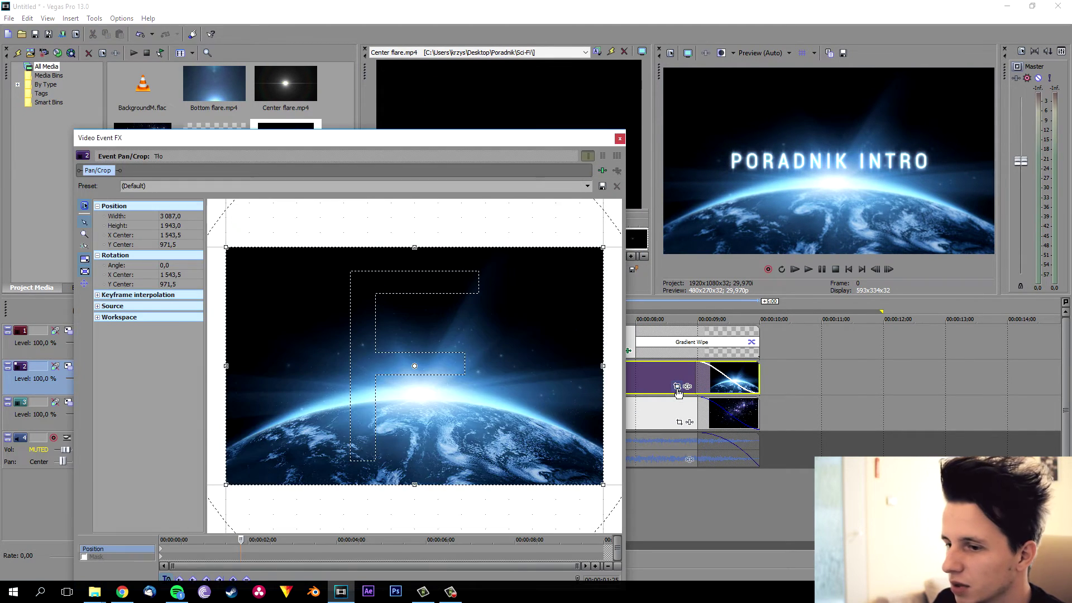
pyautogui.click(85, 558)
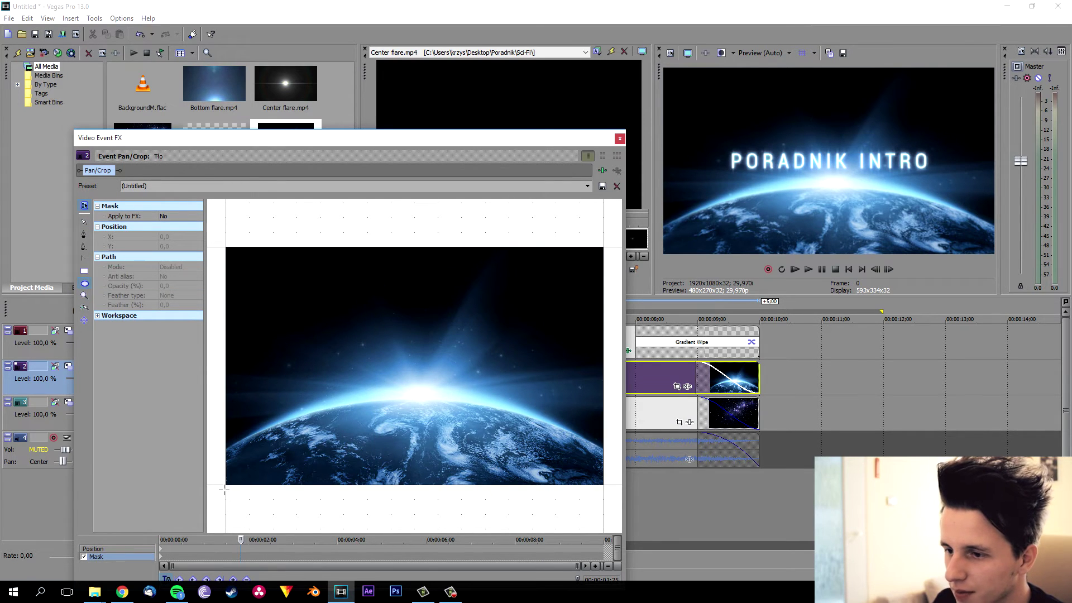
pyautogui.moveTo(225, 484); pyautogui.dragTo(624, 398)
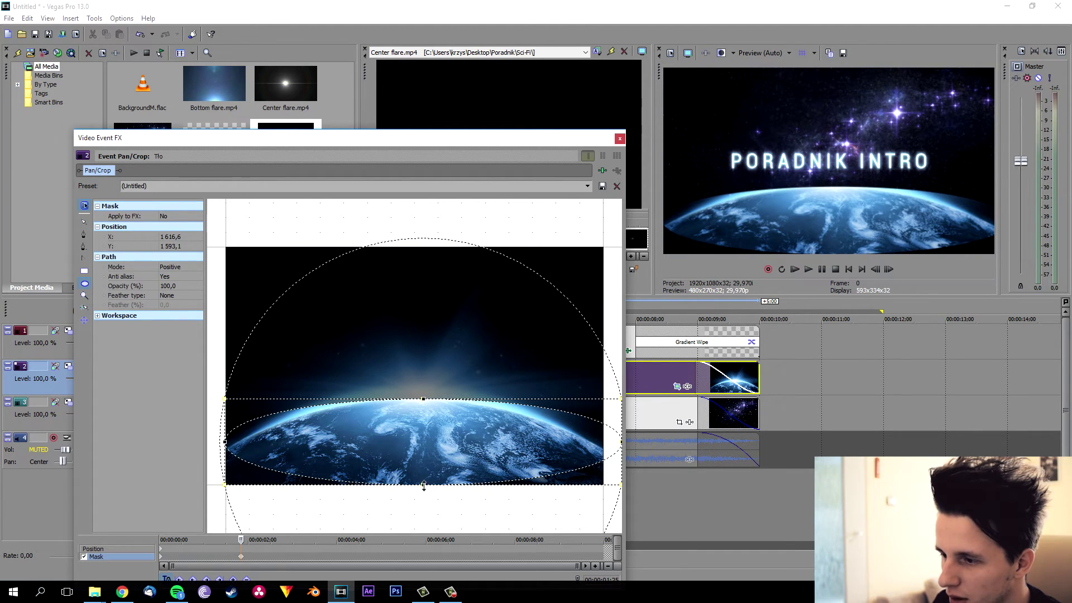
pyautogui.scroll(-1, 425, 481)
pyautogui.moveTo(423, 479)
pyautogui.mouseDown()
pyautogui.moveTo(422, 530)
pyautogui.moveTo(423, 471)
pyautogui.mouseUp()
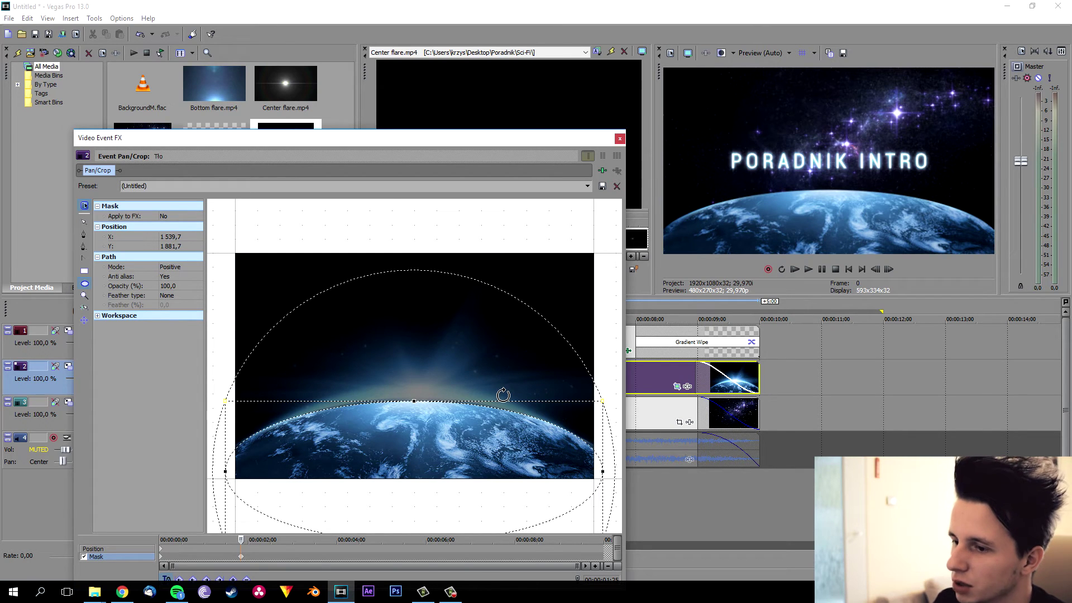
# Set the planet mask's feather type to Both with a 4% feather
pyautogui.click(174, 296)
pyautogui.click(177, 324)
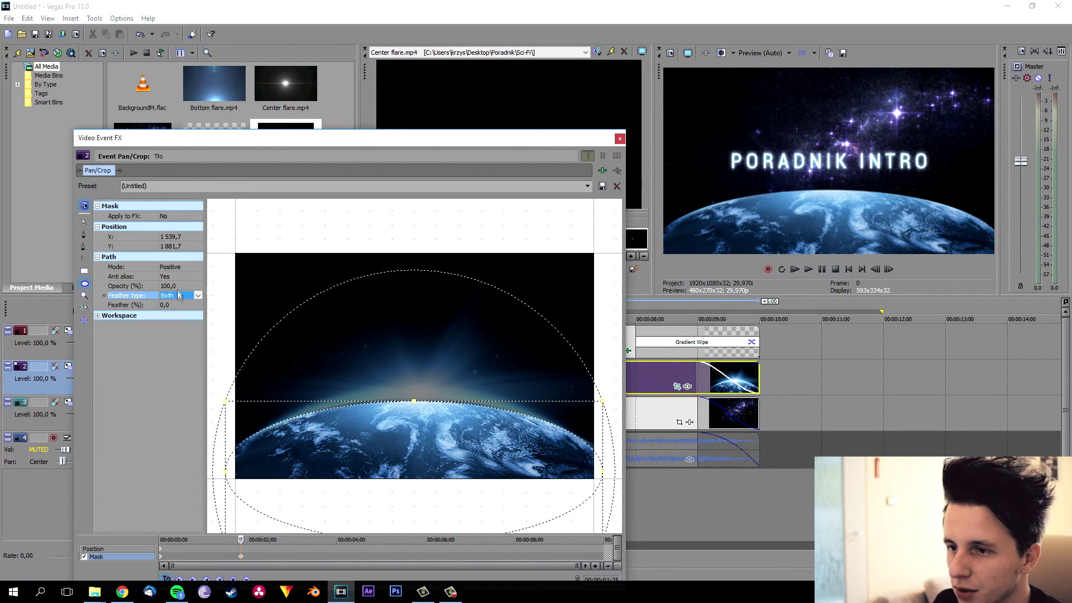
pyautogui.click(176, 305)
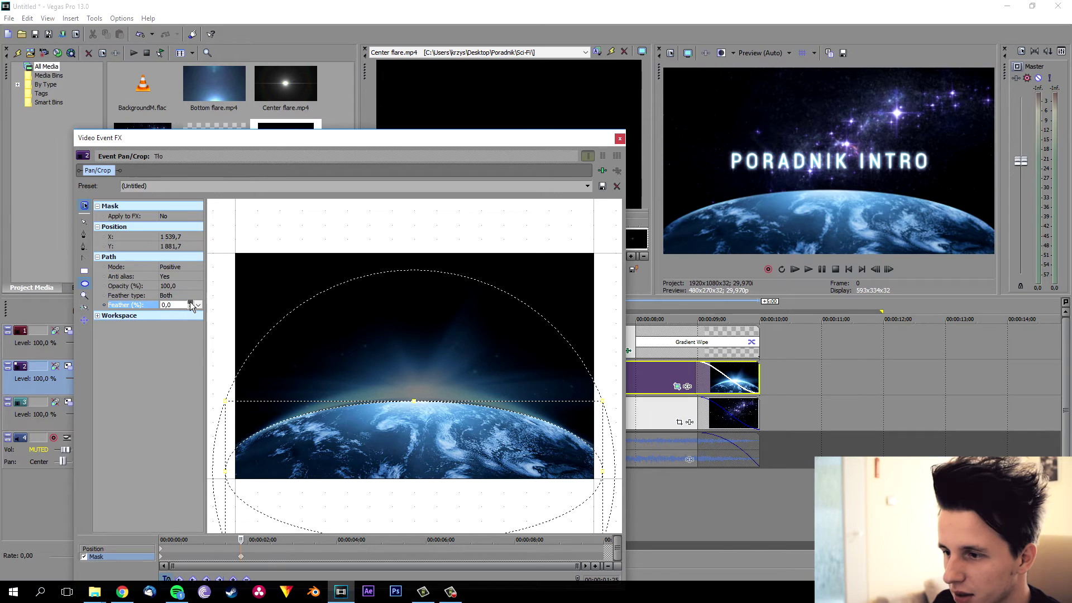
pyautogui.click(190, 302)
pyautogui.click(190, 303)
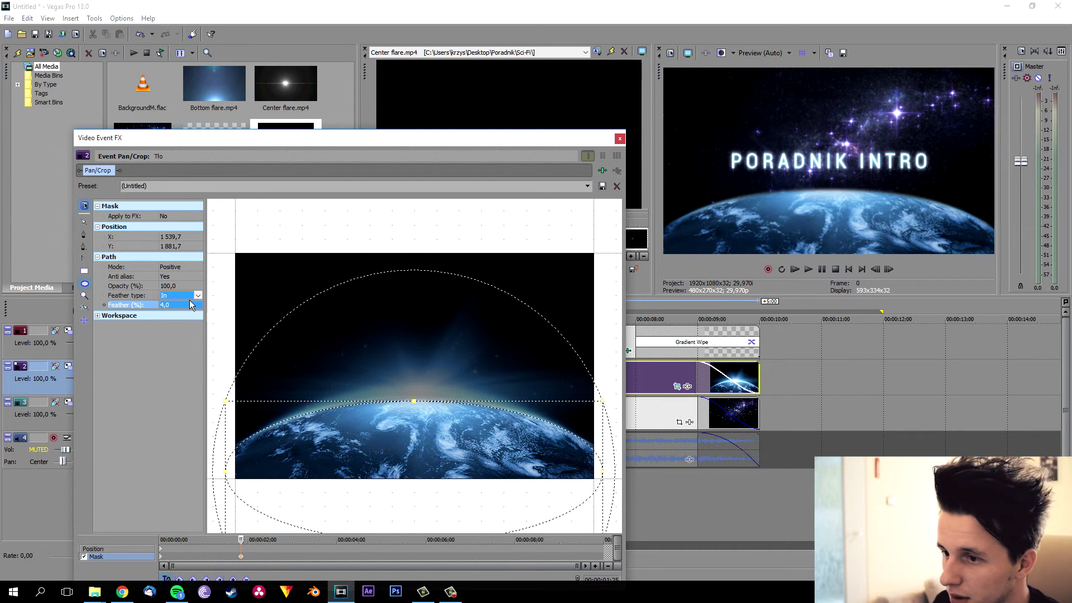
pyautogui.click(181, 296)
pyautogui.click(170, 322)
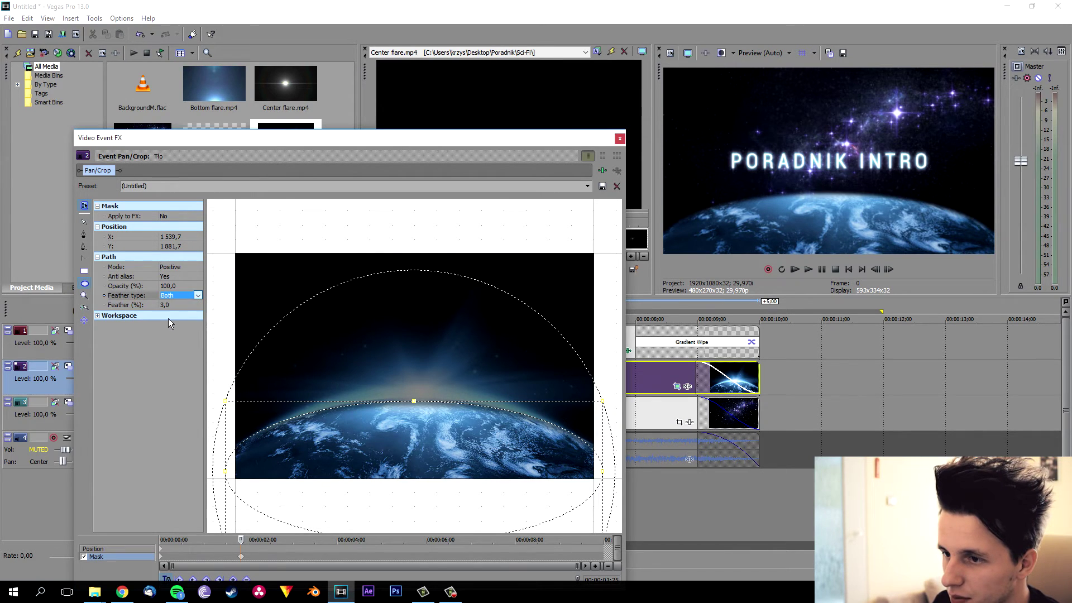
pyautogui.click(190, 307)
pyautogui.click(190, 303)
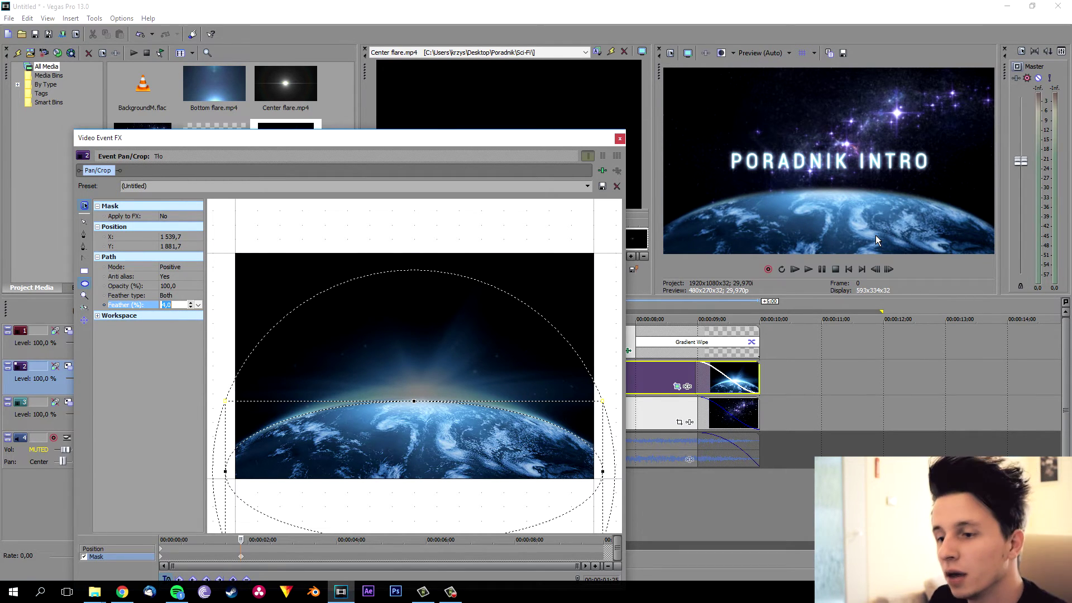
# Make the planet mask apply from the start of the Tło event and check the frame at about two seconds
pyautogui.click(163, 555)
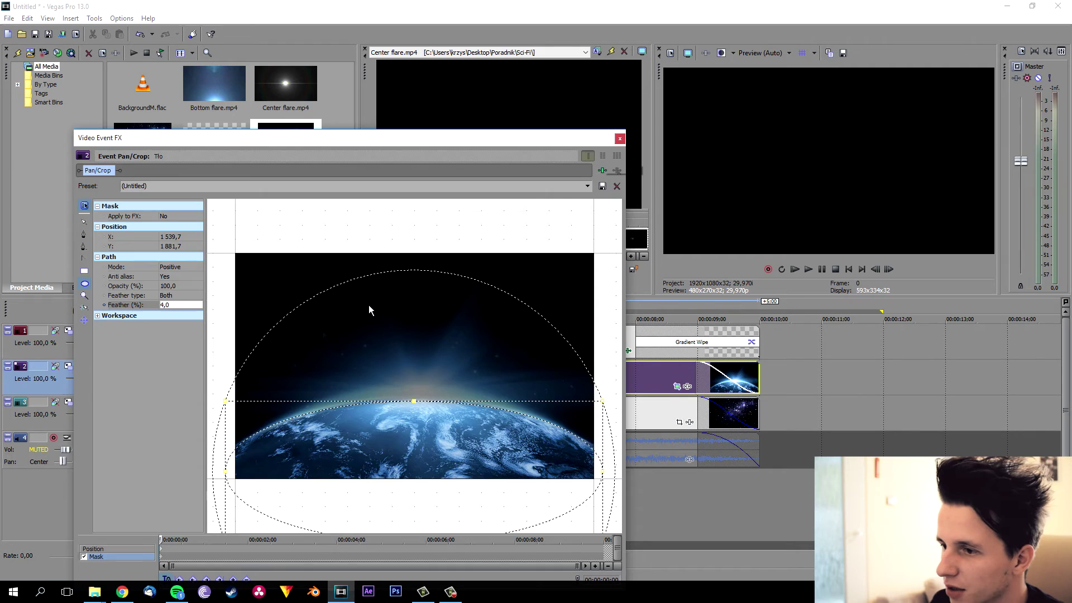
pyautogui.press('Escape')
pyautogui.click(270, 309)
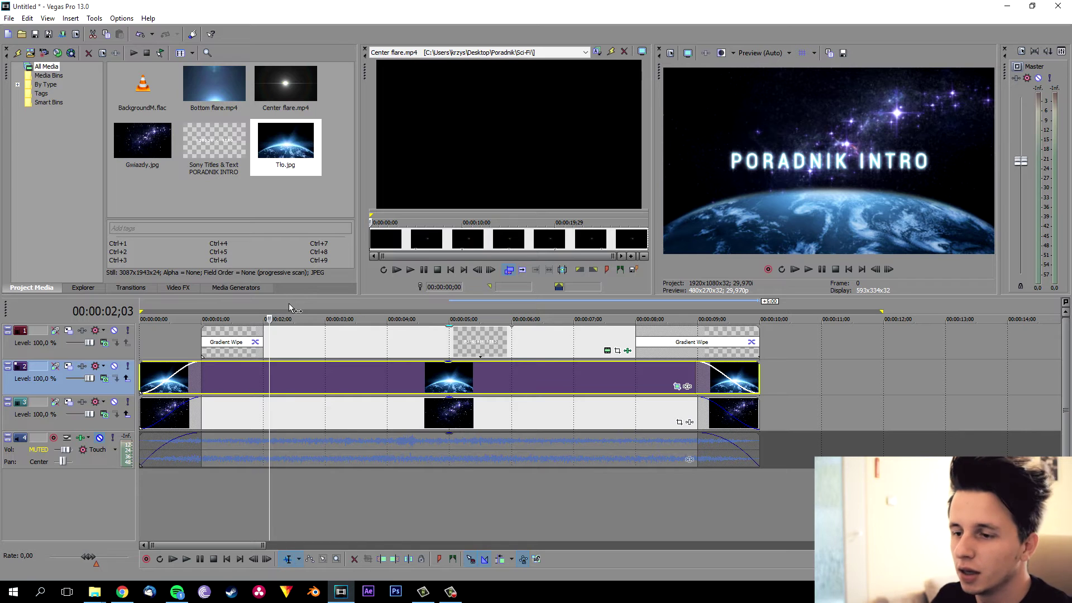
# Add a slow zoom-in to the Tło event by shrinking its Pan/Crop frame to about 2898 × 1824 at the event's end
pyautogui.click(686, 388)
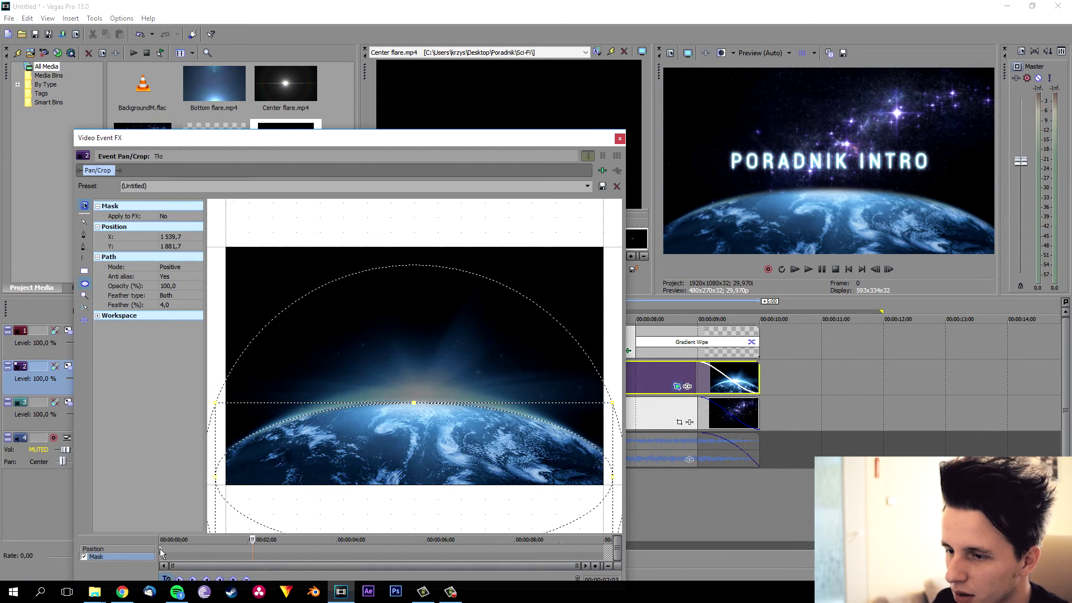
pyautogui.click(161, 553)
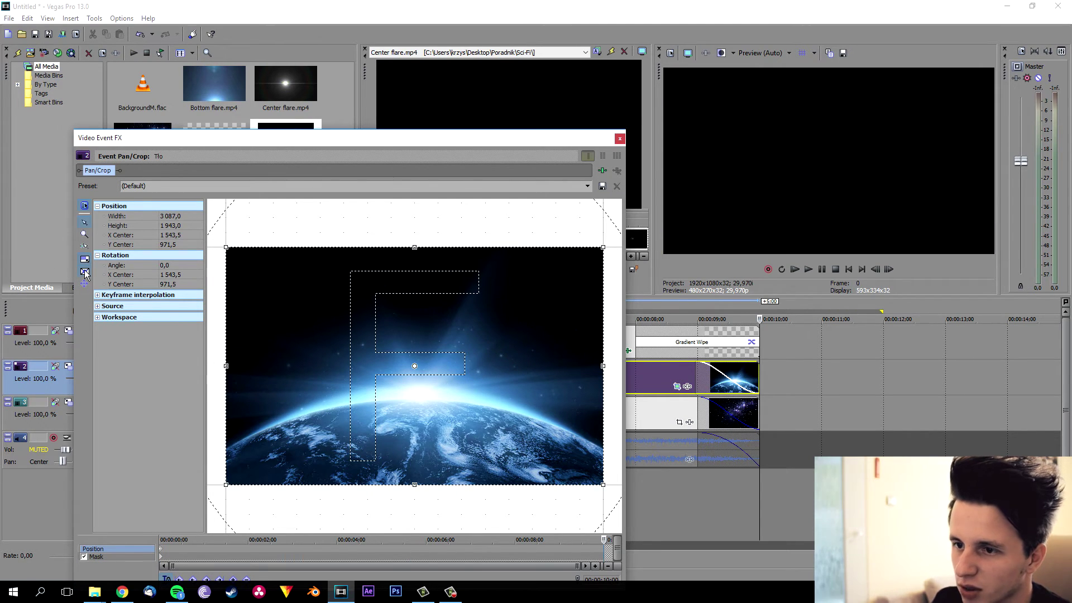
pyautogui.moveTo(603, 483); pyautogui.dragTo(594, 478)
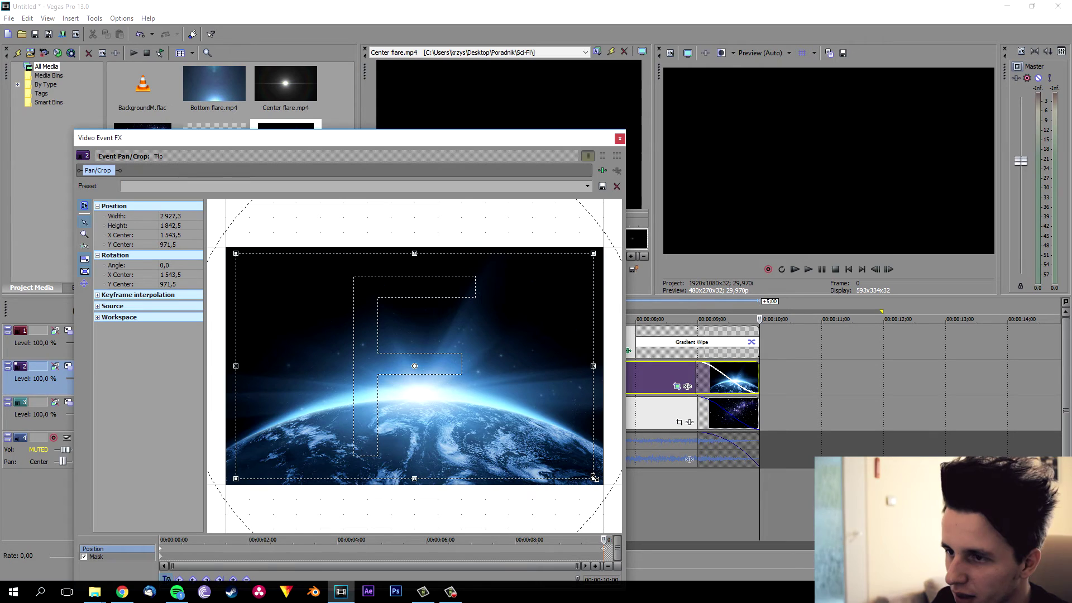
pyautogui.moveTo(591, 476); pyautogui.dragTo(592, 477)
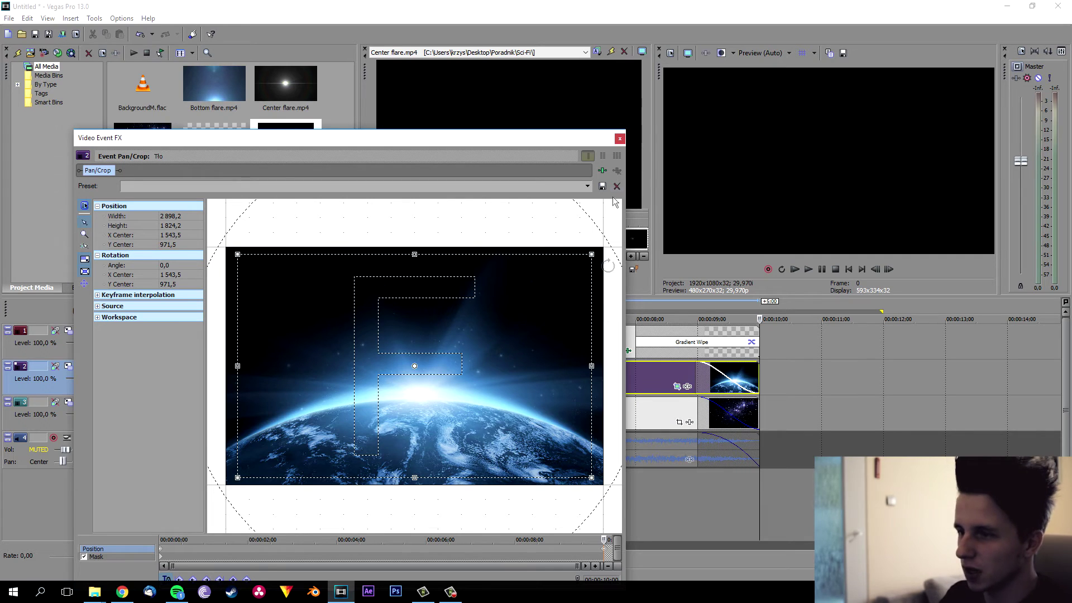
pyautogui.click(620, 140)
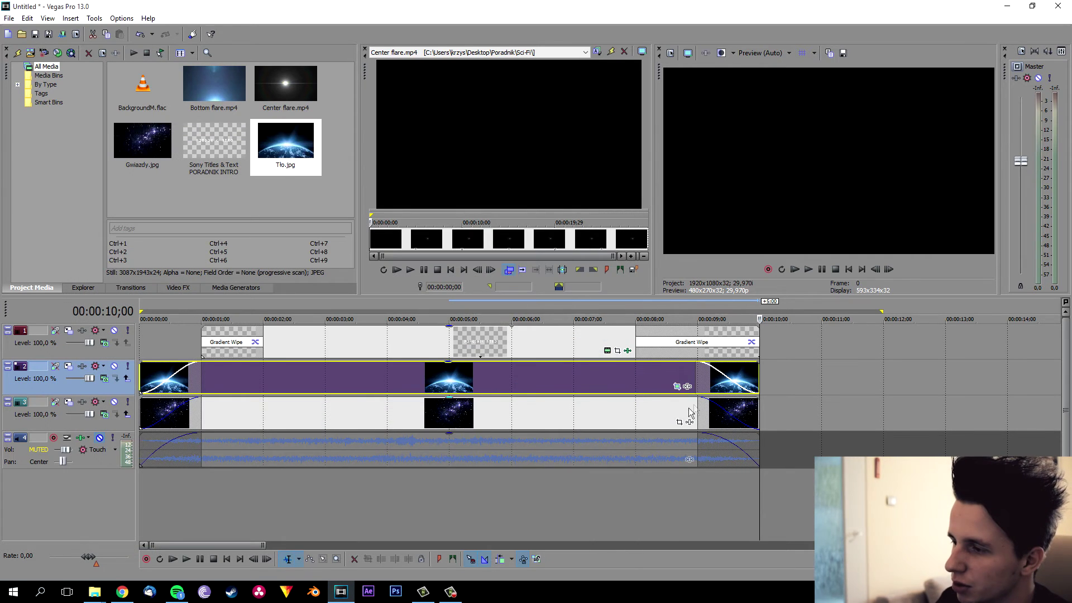
# Shrink the Gwiazdy event's Pan/Crop frame to about 3014 × 1848 at its end for a slow zoom-in, and preview the motion
pyautogui.click(679, 422)
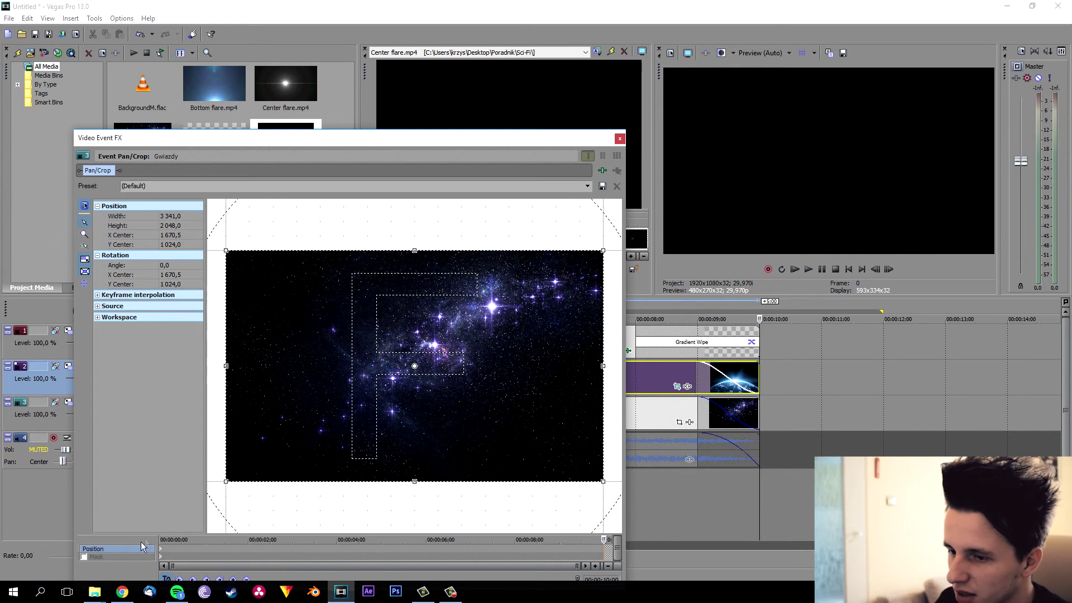
pyautogui.moveTo(604, 483); pyautogui.dragTo(588, 475)
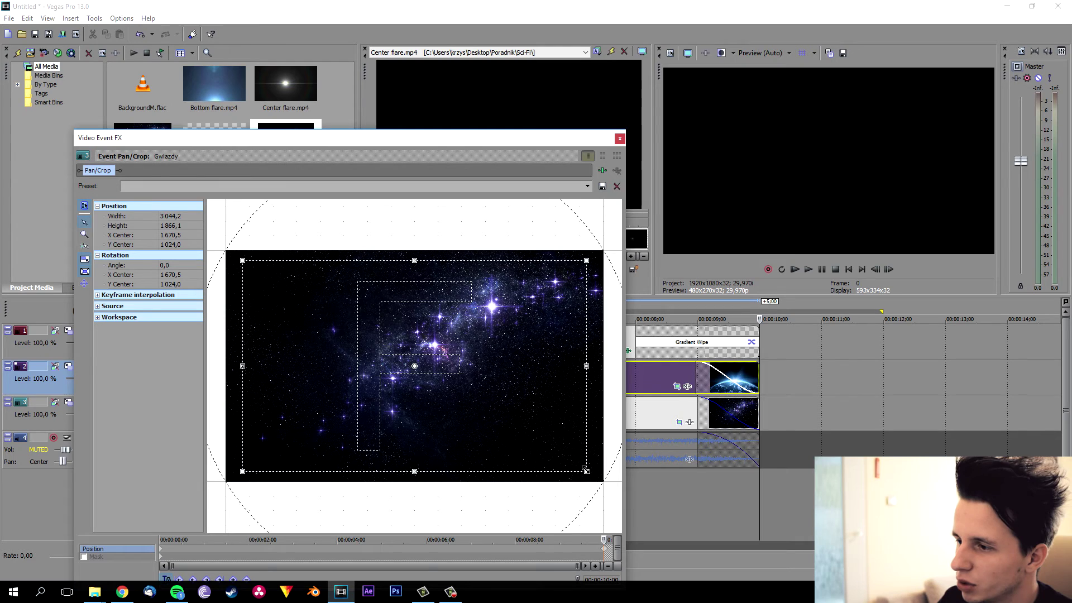
pyautogui.moveTo(585, 471); pyautogui.dragTo(584, 469)
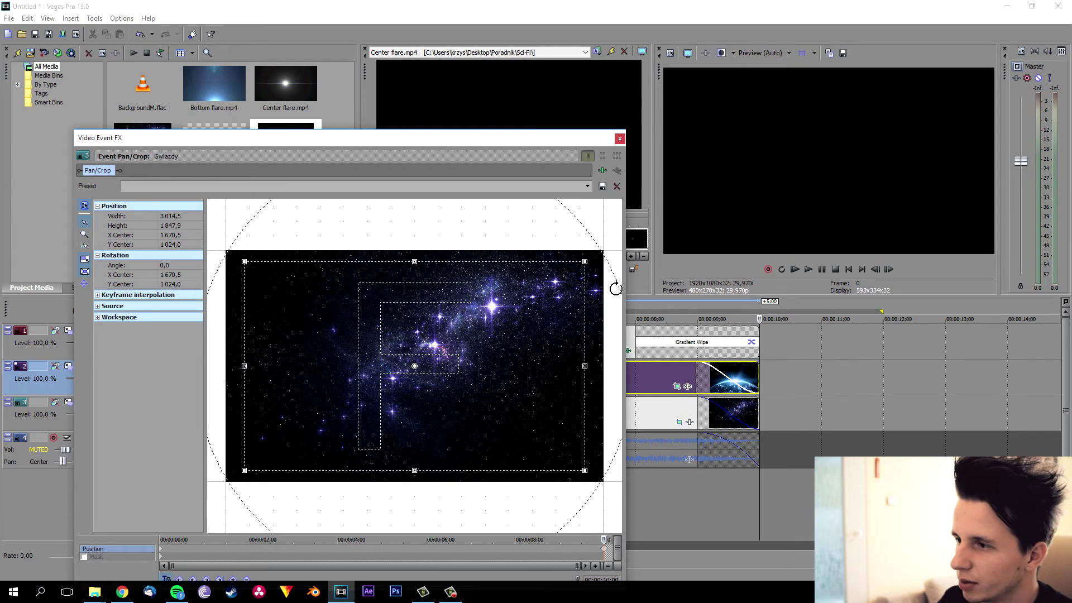
pyautogui.click(620, 139)
pyautogui.click(191, 316)
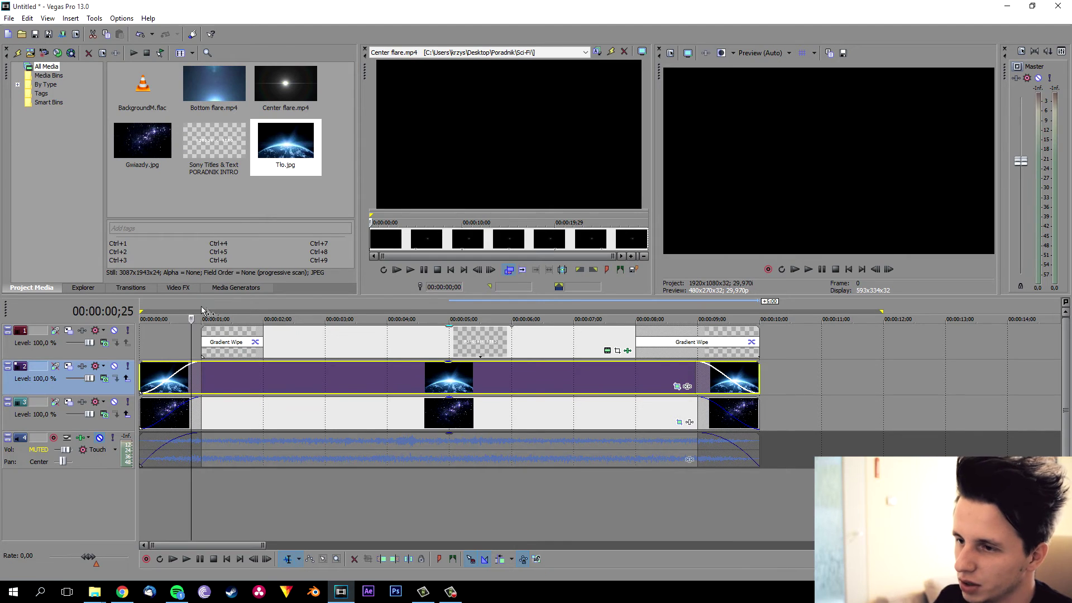
pyautogui.click(306, 305)
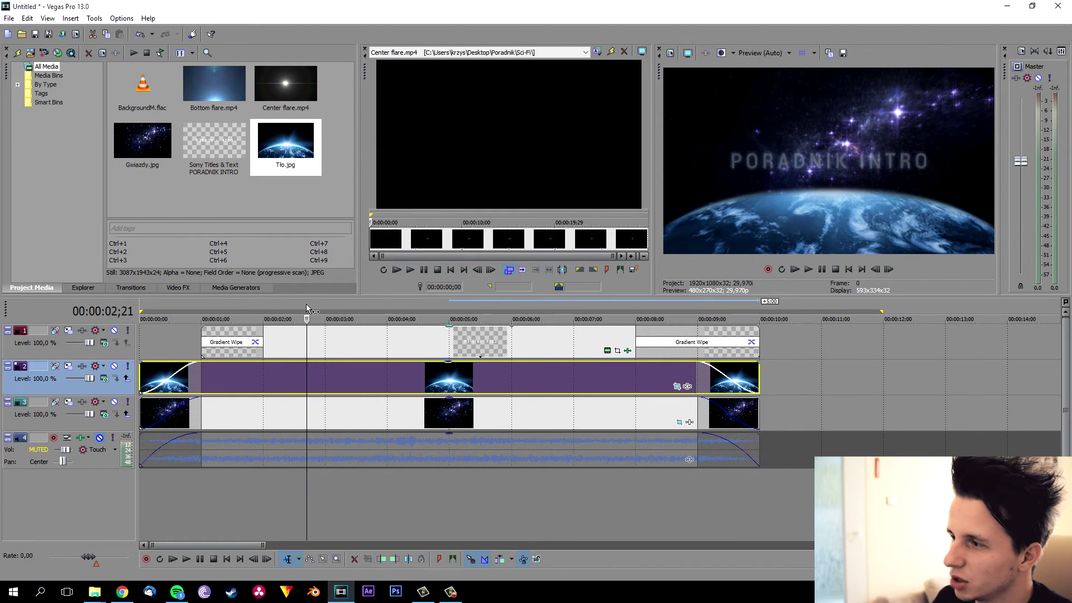
# Insert a video track below the title and place Bottom flare.mp4 at its start, keeping the current project video settings
pyautogui.rightClick(115, 492)
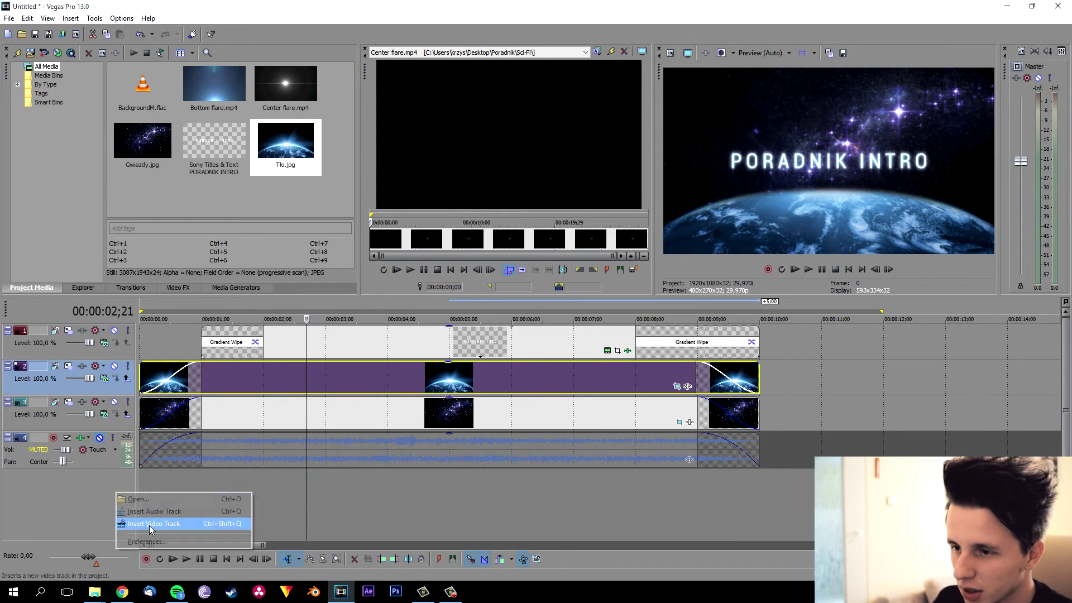
pyautogui.click(149, 525)
pyautogui.moveTo(115, 342); pyautogui.dragTo(115, 394)
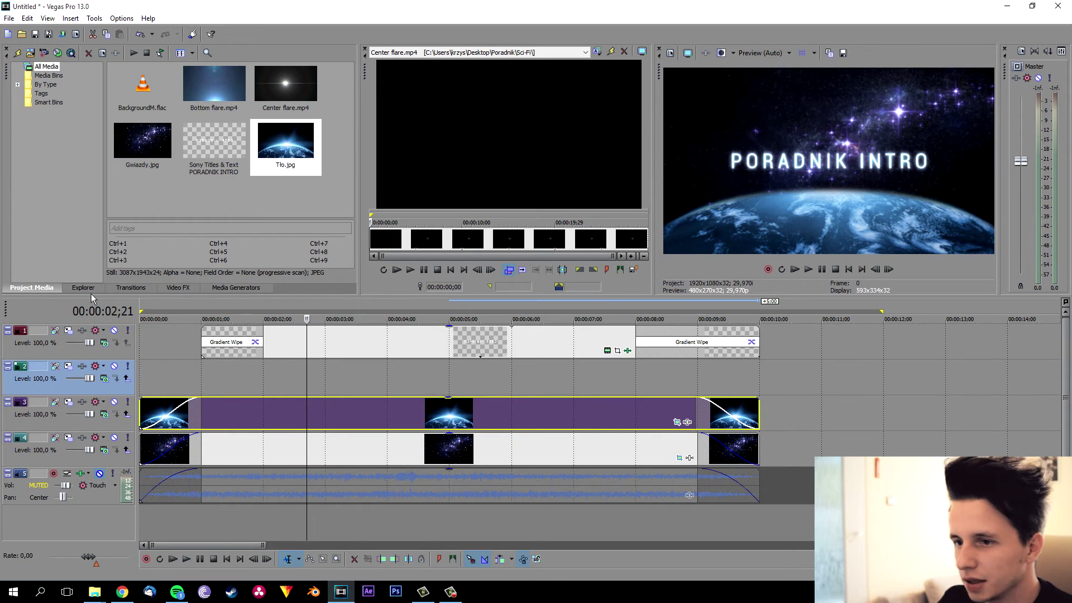
pyautogui.moveTo(222, 95); pyautogui.dragTo(187, 384)
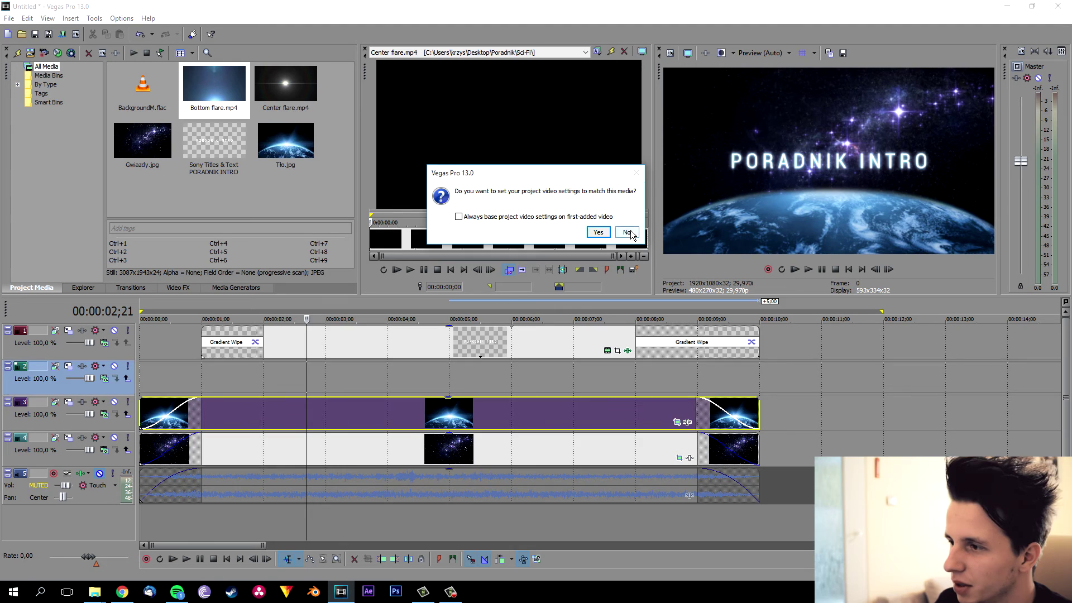
pyautogui.click(628, 232)
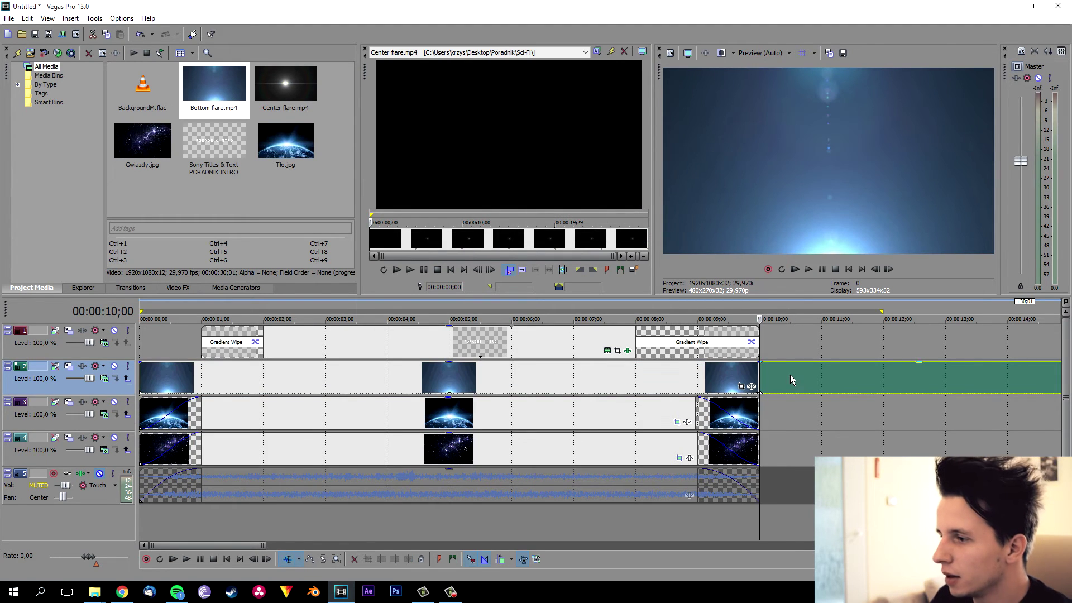
# Trim the Bottom flare event to the audio's end and add about one-second fades at both ends
pyautogui.moveTo(760, 377); pyautogui.dragTo(699, 404)
pyautogui.click(698, 308)
pyautogui.moveTo(147, 363); pyautogui.dragTo(202, 371)
pyautogui.click(393, 311)
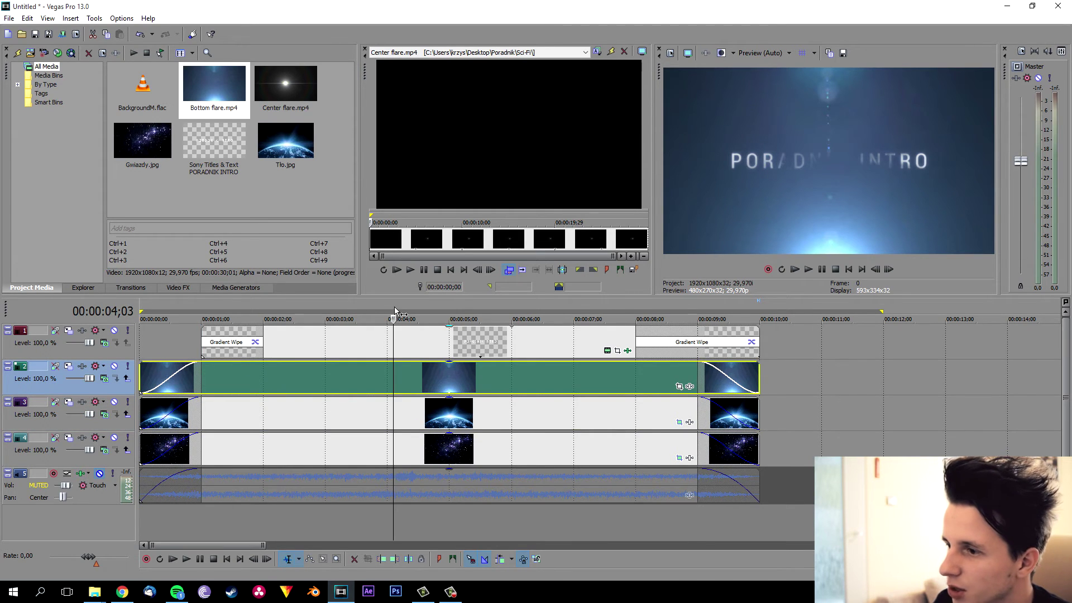
# Set the Bottom flare track's compositing mode to Add, lower the event's opacity to about half, and compare with the track muted
pyautogui.click(104, 379)
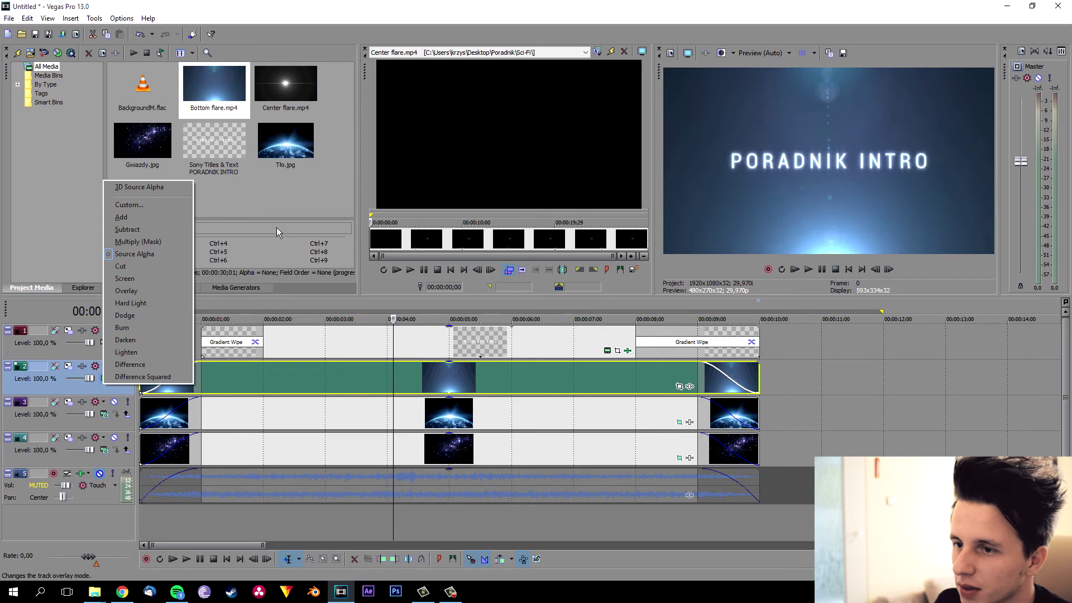
pyautogui.click(157, 217)
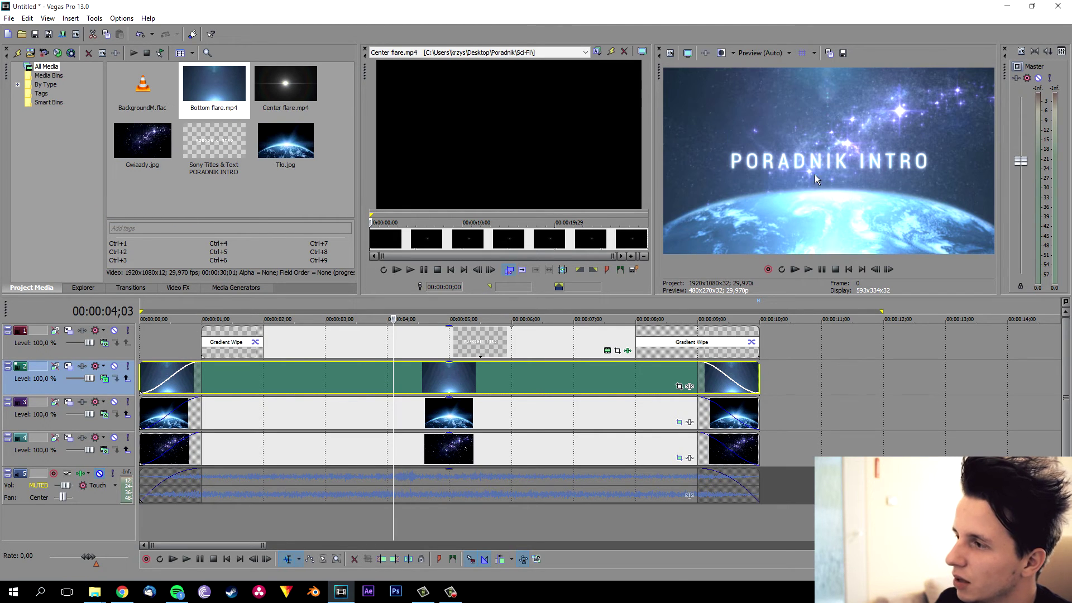
pyautogui.moveTo(346, 367); pyautogui.dragTo(347, 382)
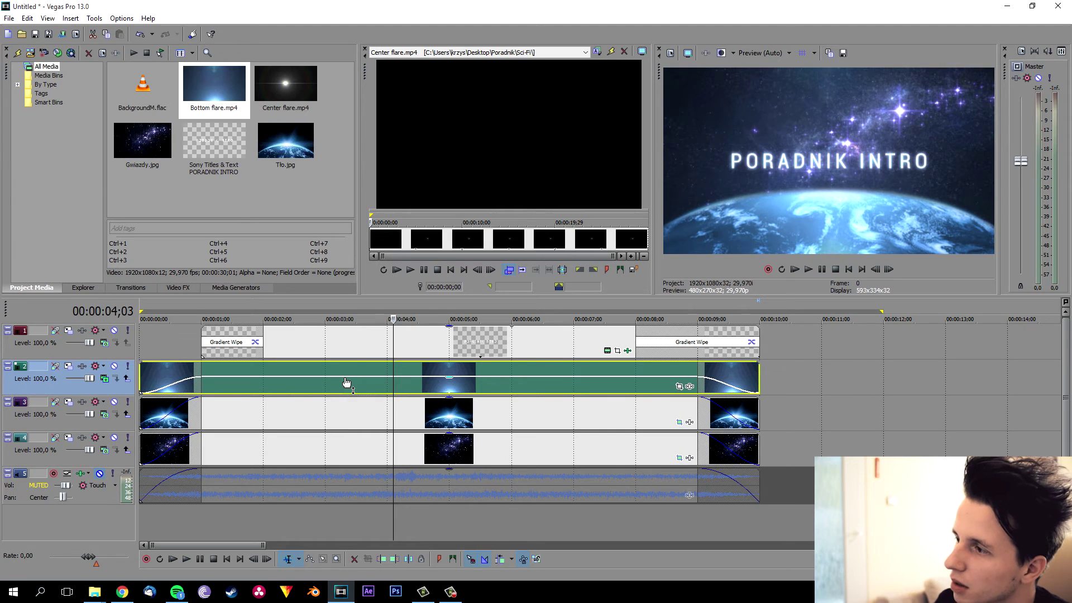
pyautogui.click(116, 367)
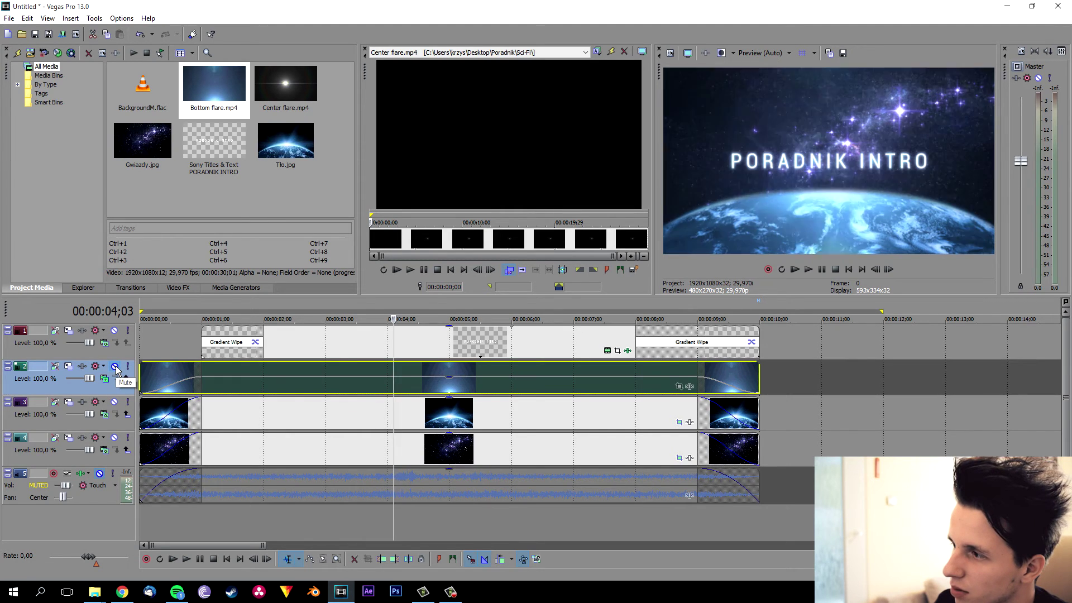
pyautogui.click(115, 367)
# Insert another video track directly below the title and place Center flare.mp4 at its start
pyautogui.rightClick(106, 514)
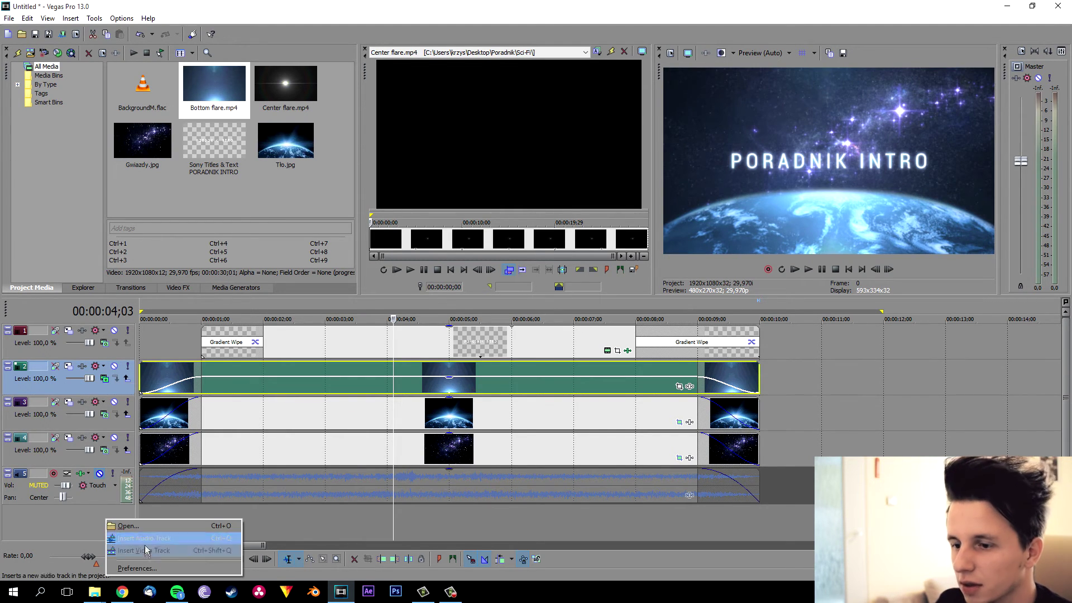
pyautogui.click(147, 550)
pyautogui.moveTo(127, 353); pyautogui.dragTo(119, 395)
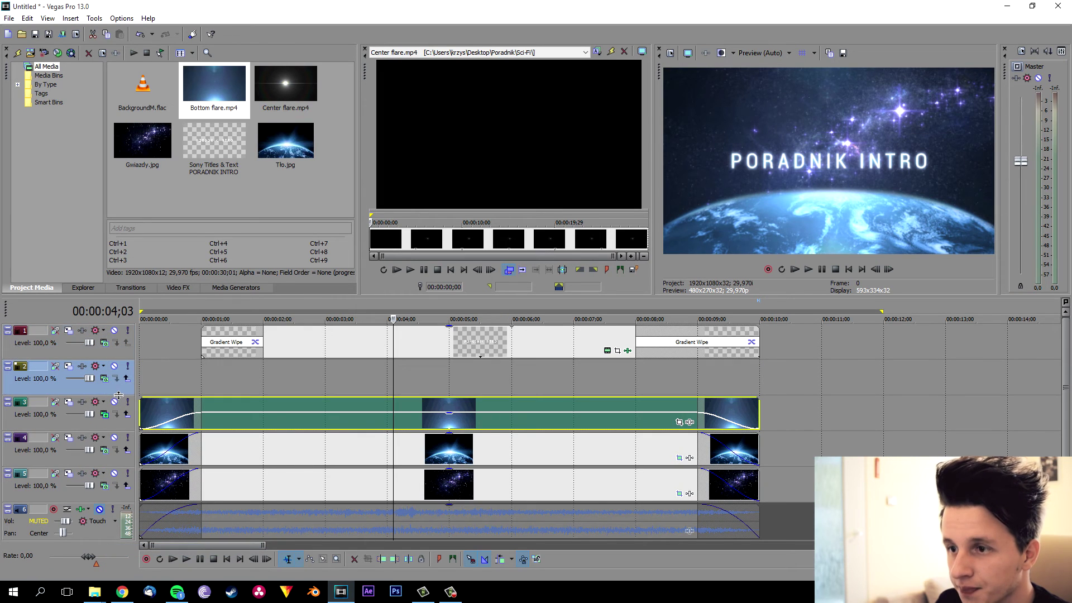
pyautogui.moveTo(283, 109); pyautogui.dragTo(142, 390)
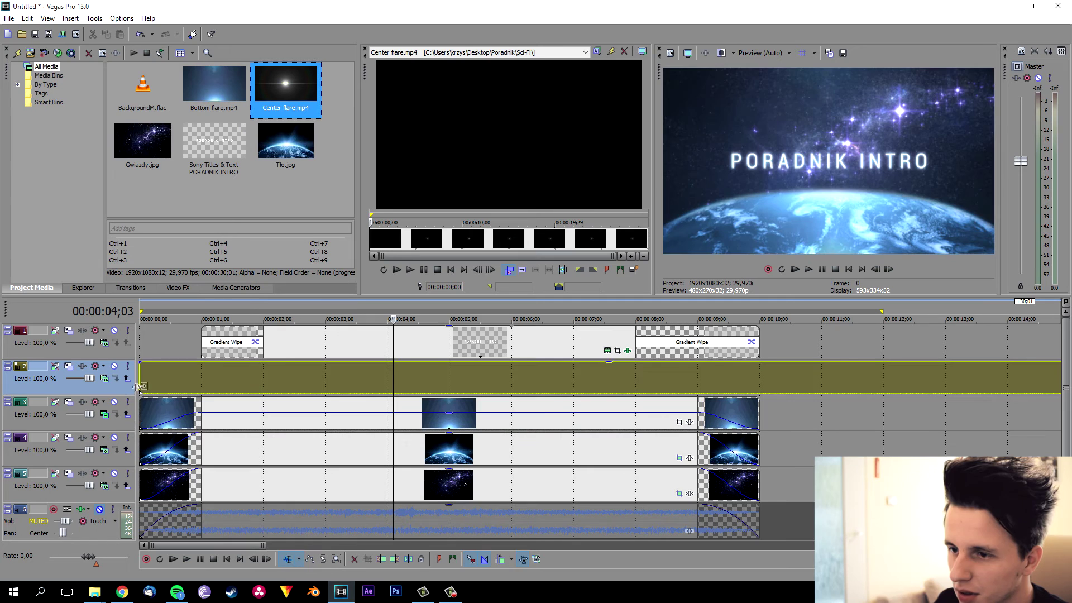
# Split the Center flare event at the audio's end and delete the surplus part
pyautogui.click(757, 307)
pyautogui.press('s')
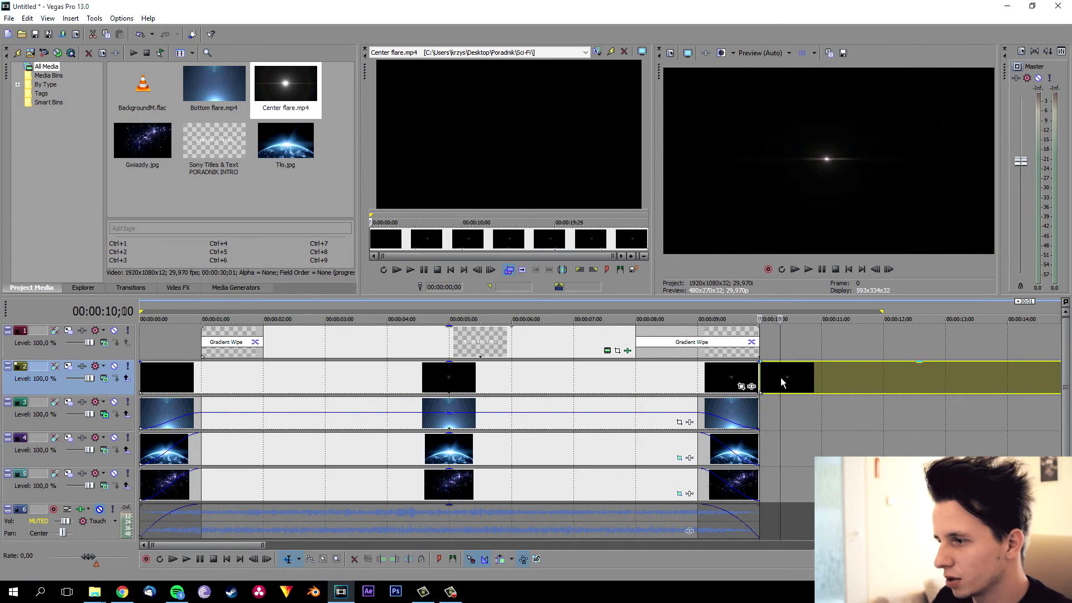
pyautogui.doubleClick(781, 378)
pyautogui.press('Delete')
# Add about one-second fades at both ends of the Center flare event and set its track's compositing mode to Add
pyautogui.moveTo(758, 362); pyautogui.dragTo(703, 369)
pyautogui.click(421, 317)
pyautogui.moveTo(141, 363); pyautogui.dragTo(200, 366)
pyautogui.click(105, 379)
pyautogui.click(143, 220)
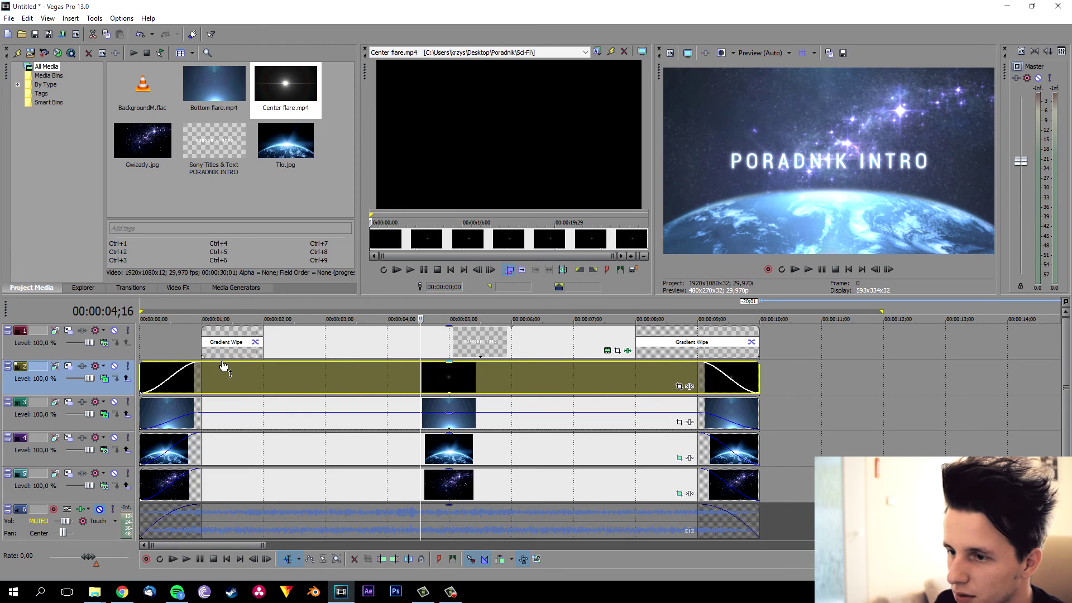
# Use Track Motion at 00:00:02;05 to move the Center flare track down to Y -187,17 and enlarge it to 2 668,70 × 1 501,14
pyautogui.click(207, 314)
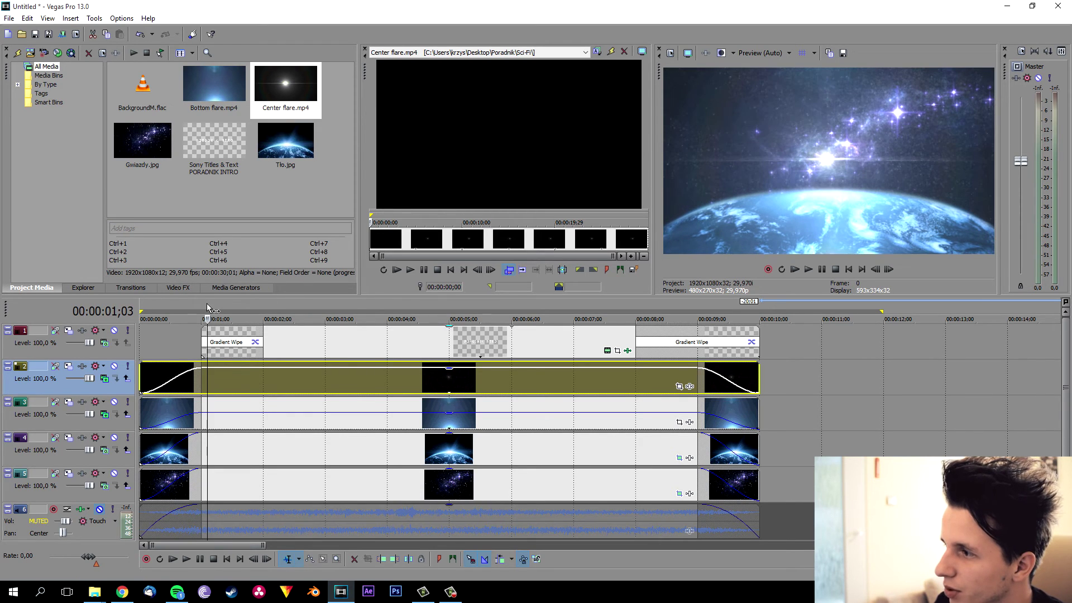
pyautogui.click(274, 309)
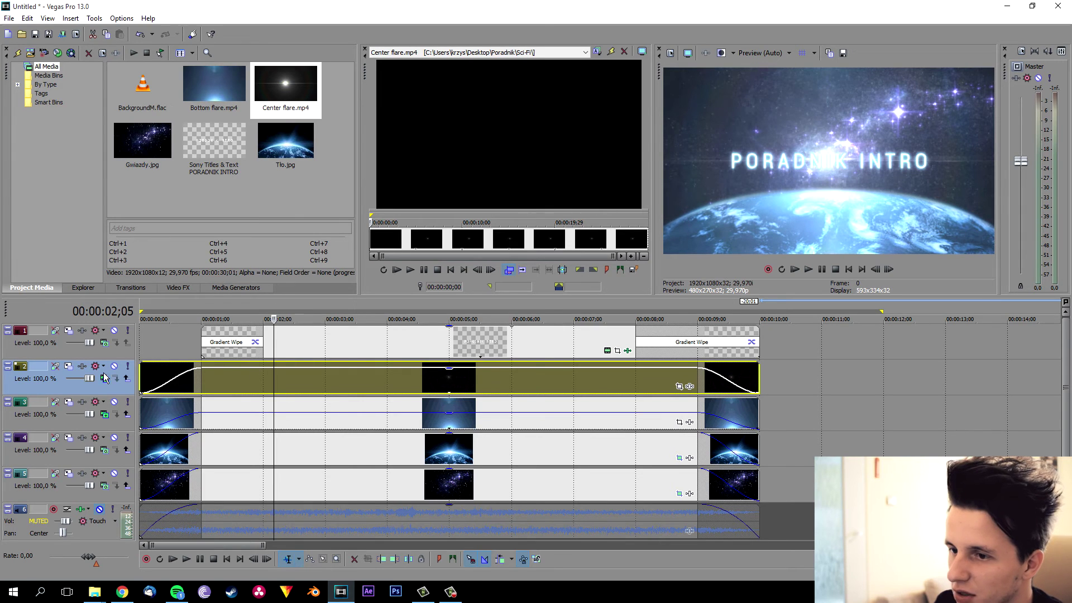
pyautogui.click(69, 369)
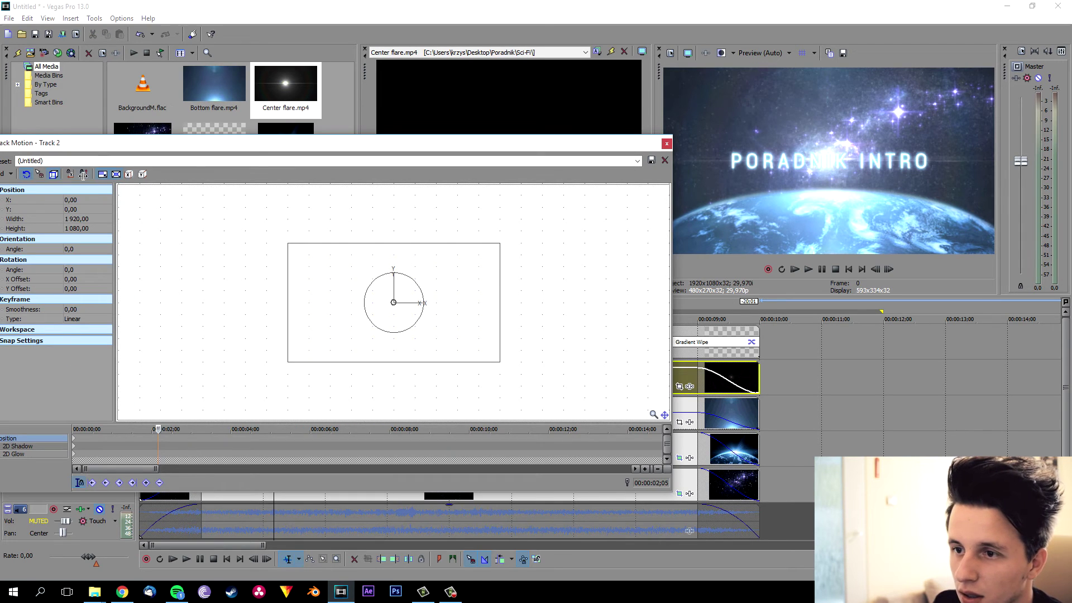
pyautogui.moveTo(441, 267); pyautogui.dragTo(441, 288)
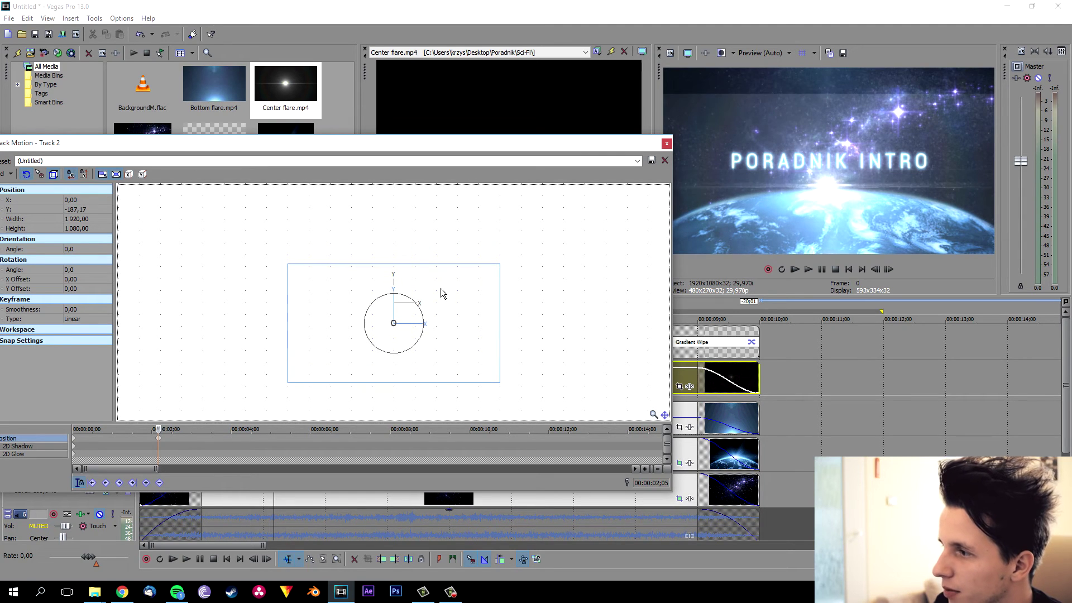
pyautogui.moveTo(503, 263); pyautogui.dragTo(540, 239)
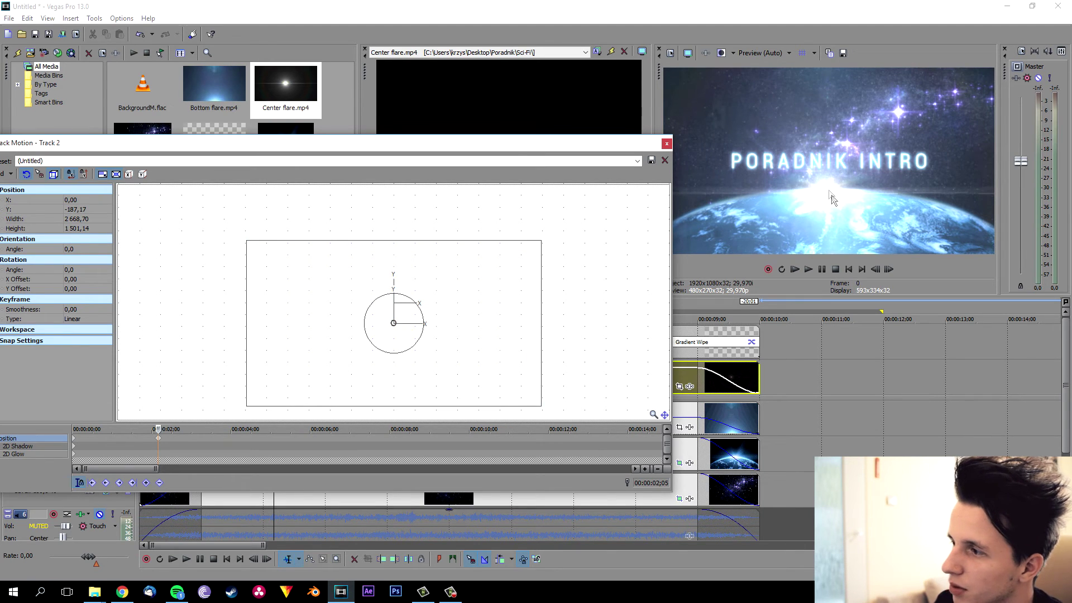
# Copy the enlarged, lowered Track Motion keyframe to the Center flare track's start and slightly lower the flare event's opacity
pyautogui.click(76, 444)
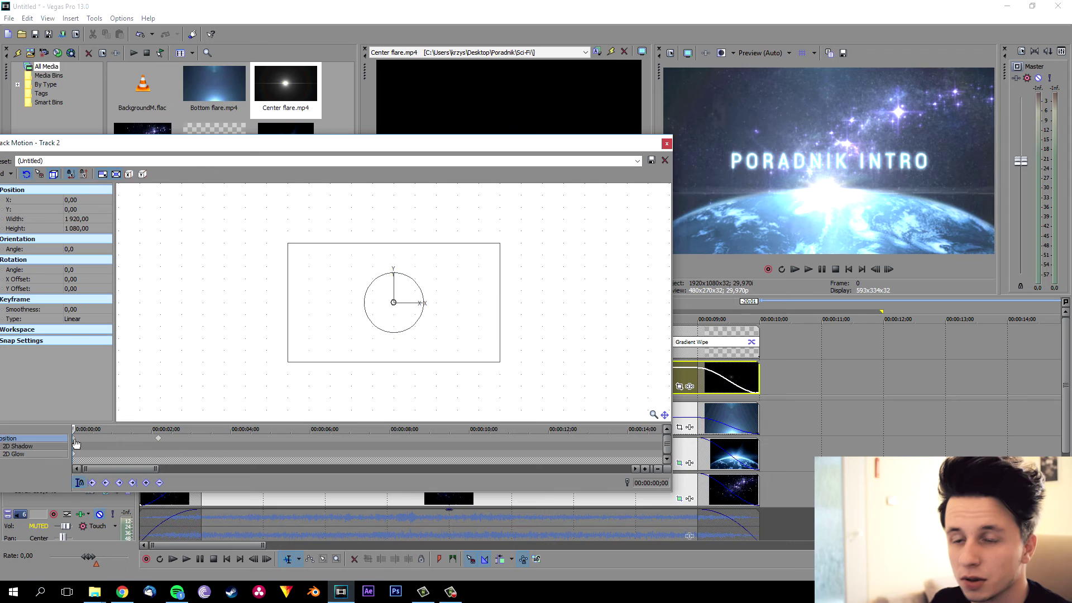
pyautogui.click(158, 440)
pyautogui.click(159, 443)
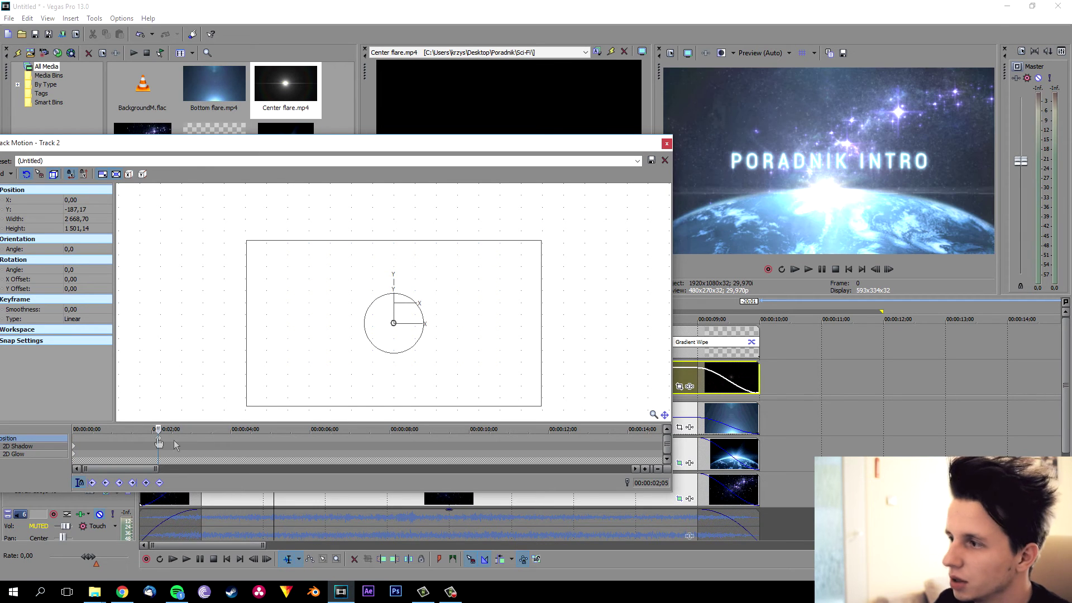
pyautogui.click(668, 144)
pyautogui.moveTo(330, 370); pyautogui.dragTo(343, 374)
# Shift the title track down to Y -50,59 with Track Motion, apply the same position at its start keyframe, and check the result
pyautogui.click(69, 331)
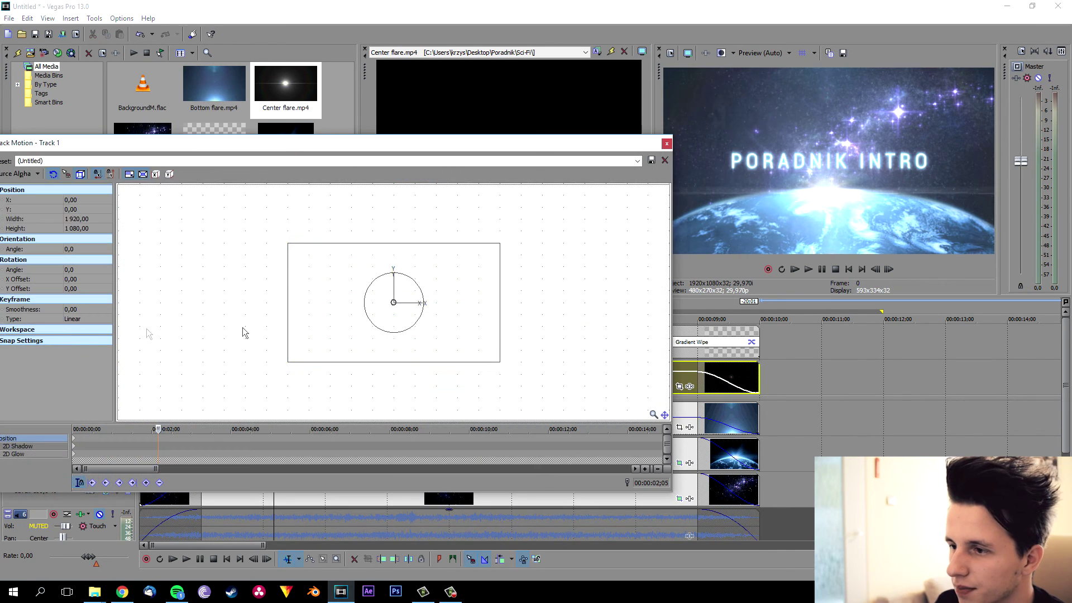
pyautogui.moveTo(417, 263); pyautogui.dragTo(418, 268)
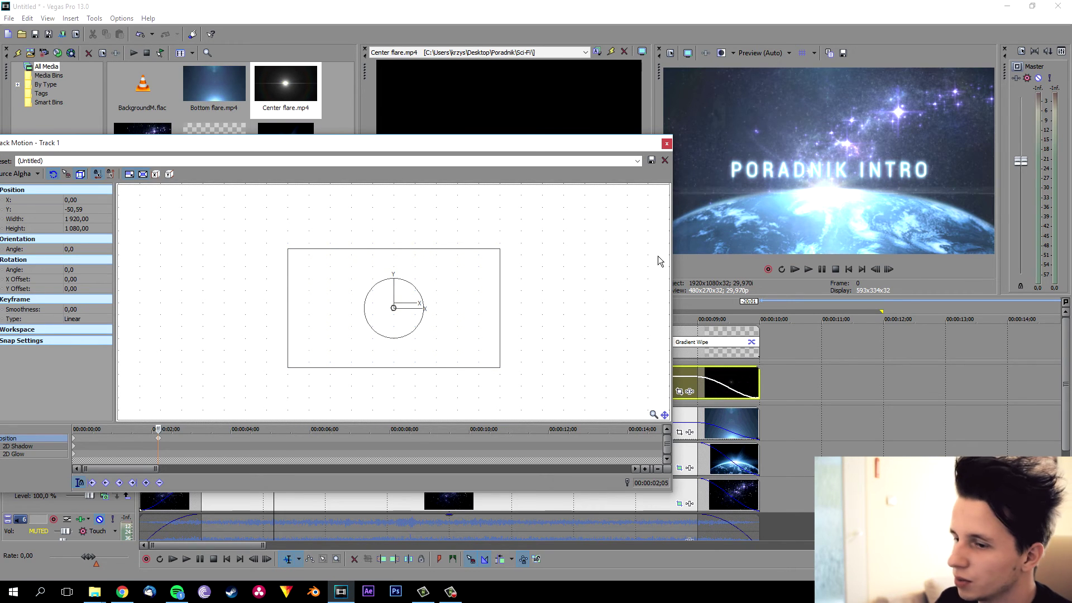
pyautogui.click(76, 440)
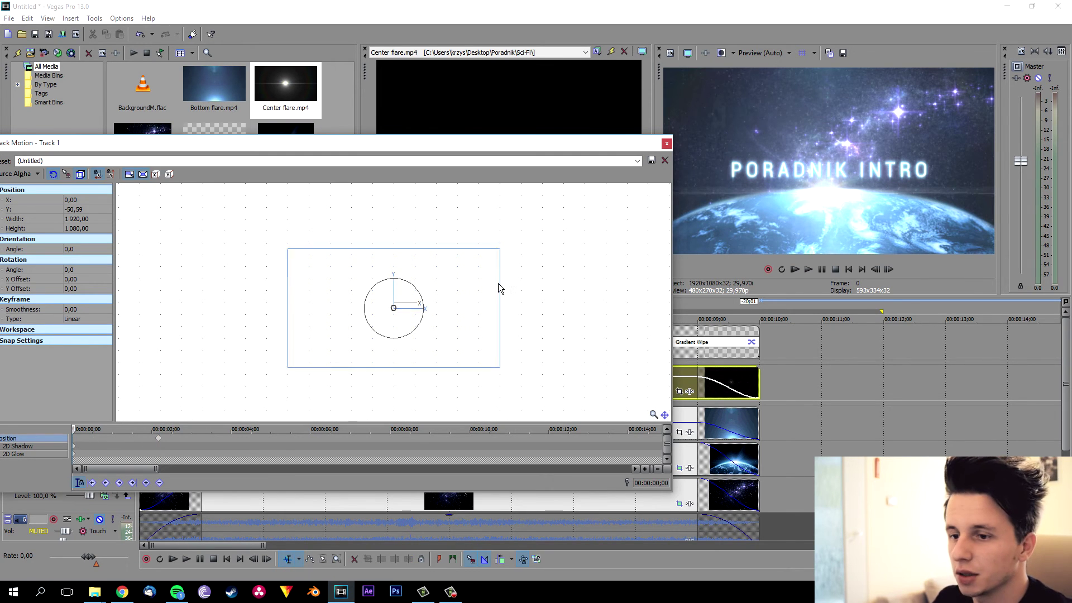
pyautogui.click(666, 143)
pyautogui.click(284, 306)
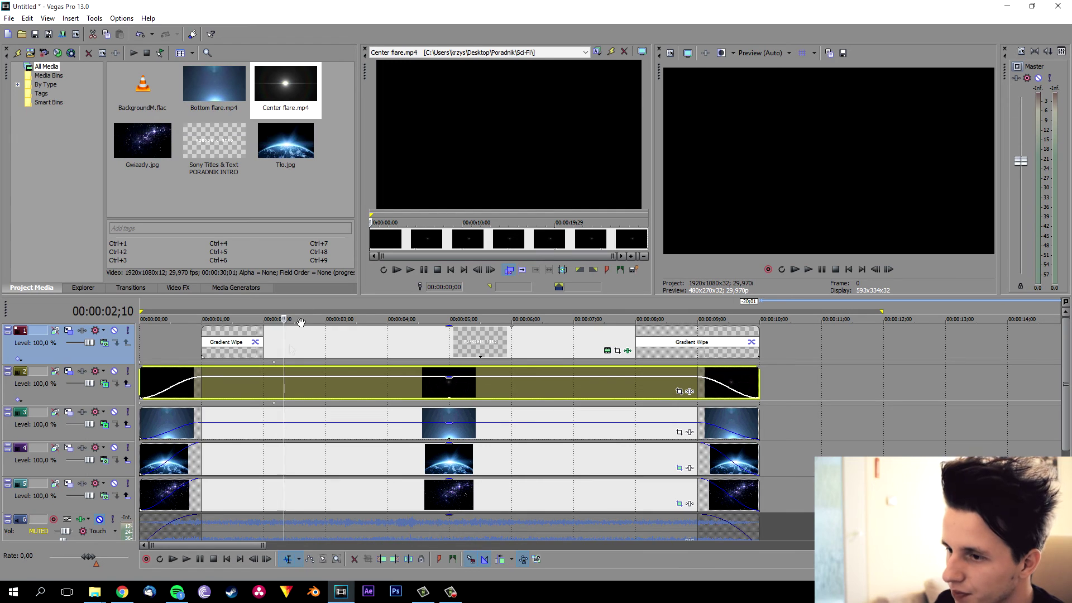
pyautogui.click(341, 306)
pyautogui.click(372, 306)
pyautogui.click(459, 307)
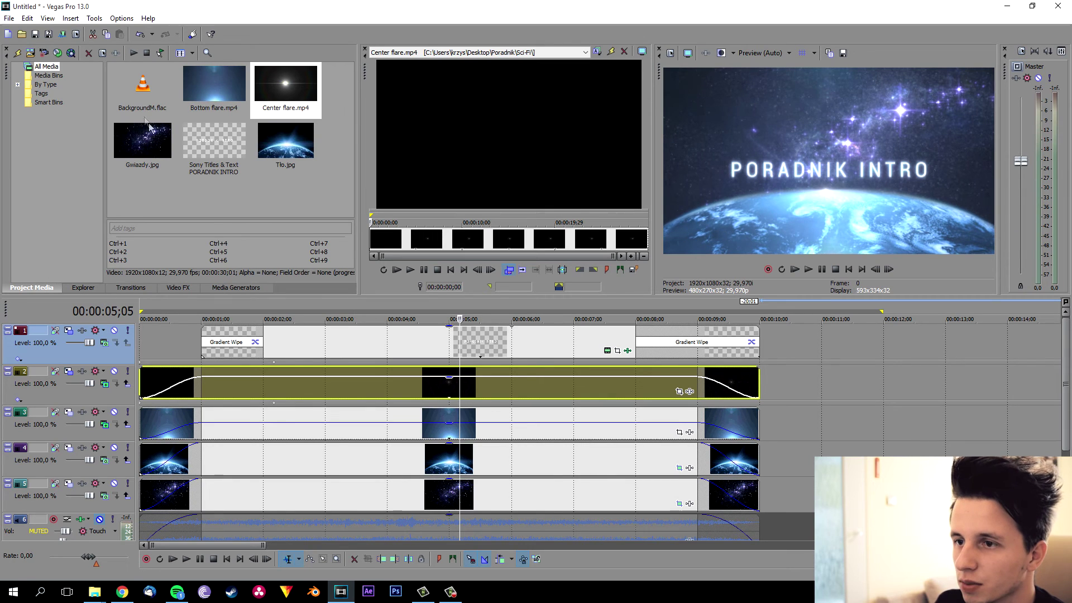
# Insert a new video track above the title and place the elliptical transparent-to-black Color Gradient preset at its start
pyautogui.rightClick(110, 358)
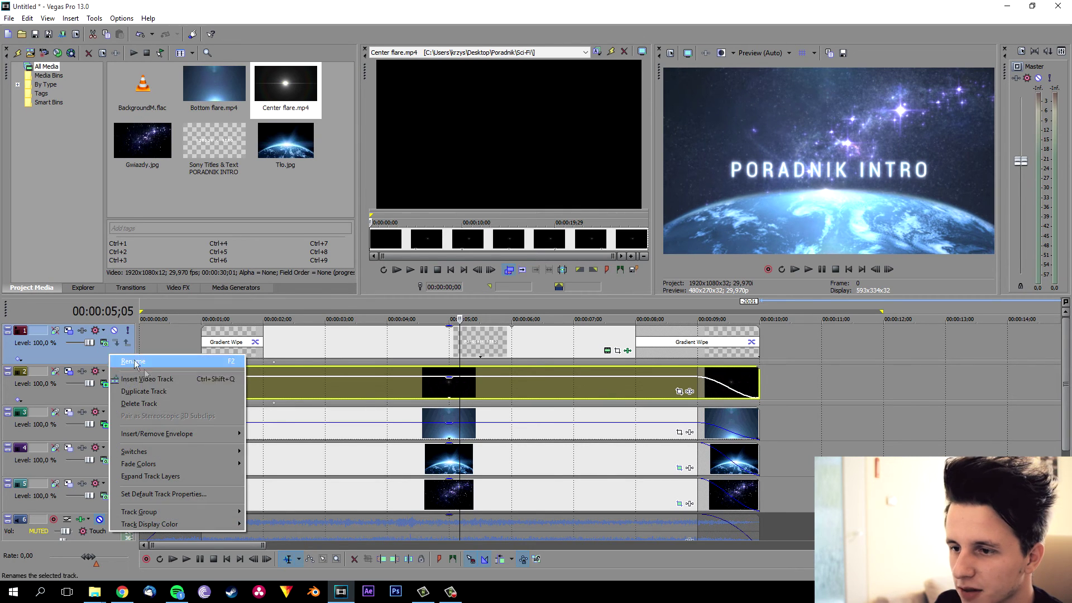
pyautogui.click(154, 380)
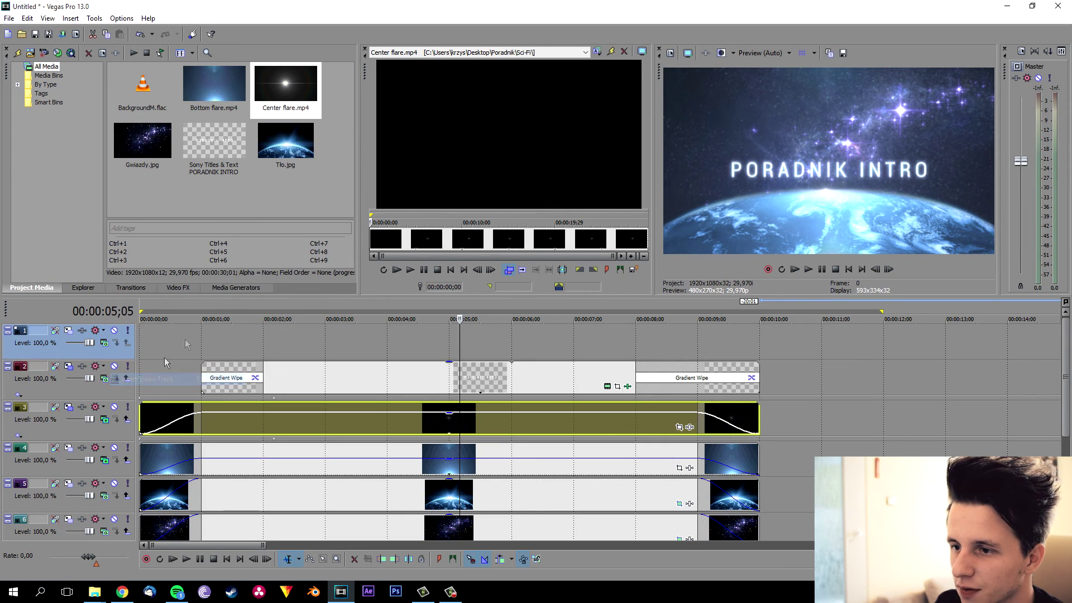
pyautogui.click(228, 305)
pyautogui.click(236, 287)
pyautogui.moveTo(204, 148); pyautogui.dragTo(144, 343)
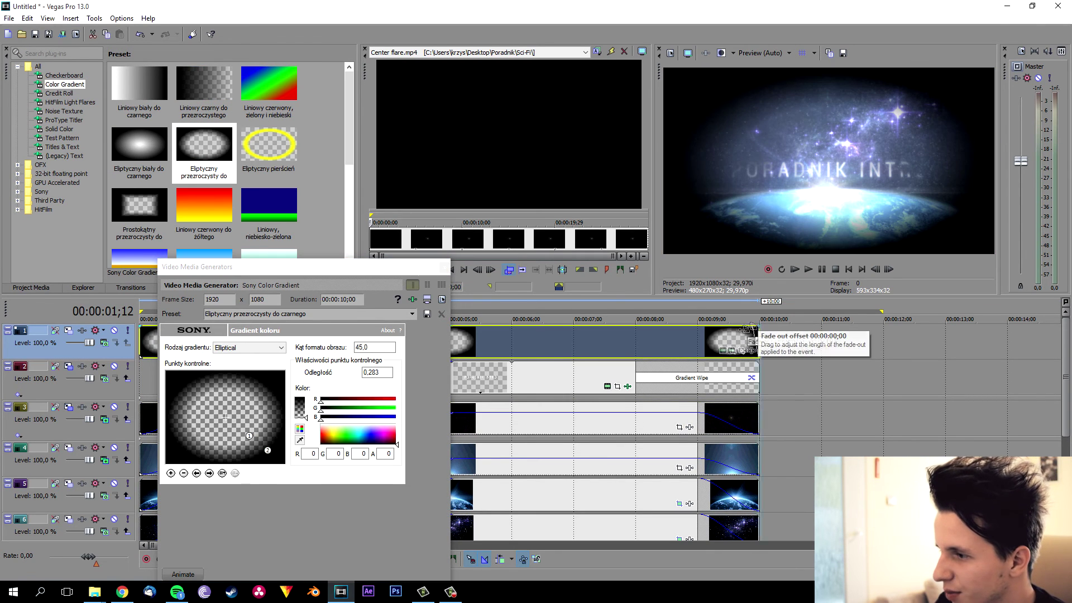
# Add fades of about one second at both ends of the gradient event
pyautogui.moveTo(754, 325); pyautogui.dragTo(699, 334)
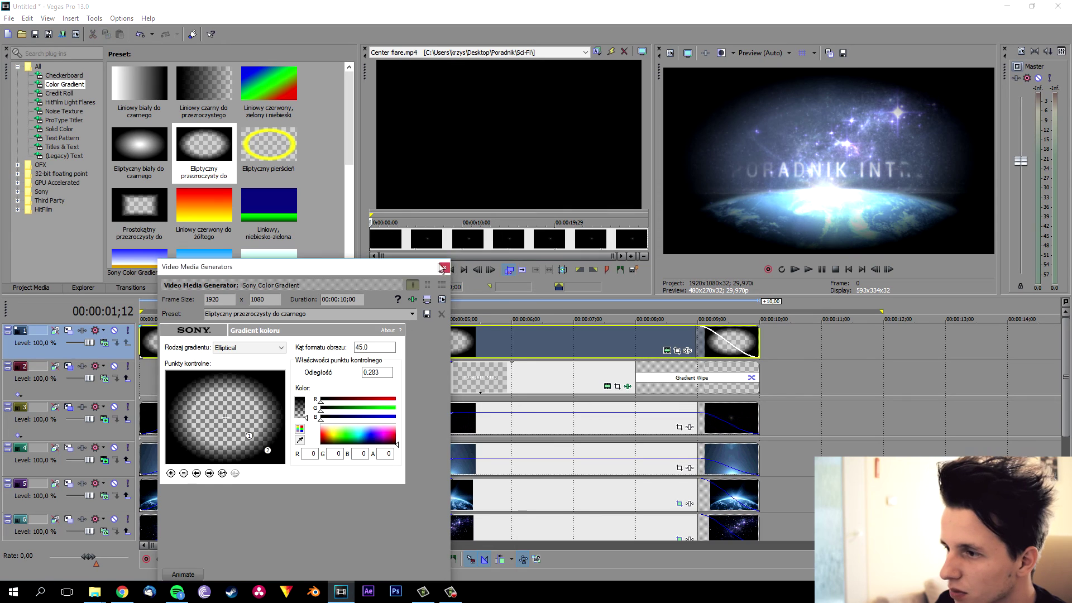
pyautogui.click(441, 268)
pyautogui.moveTo(142, 327); pyautogui.dragTo(195, 329)
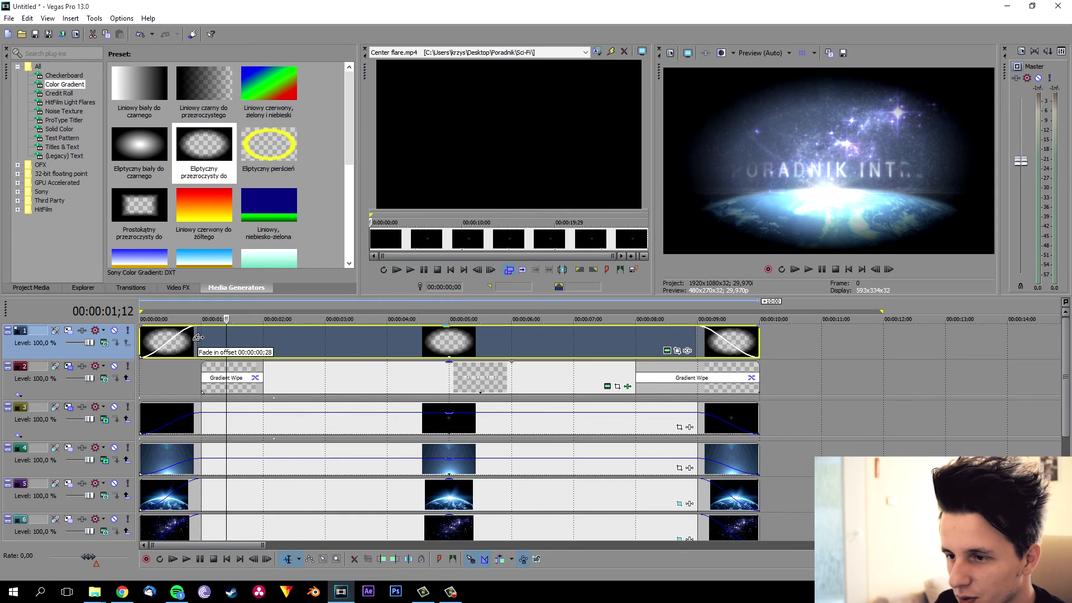
# Spread the gradient's black outer control point outward to a distance of 0,656 and lower the gradient event's opacity to about half
pyautogui.click(407, 307)
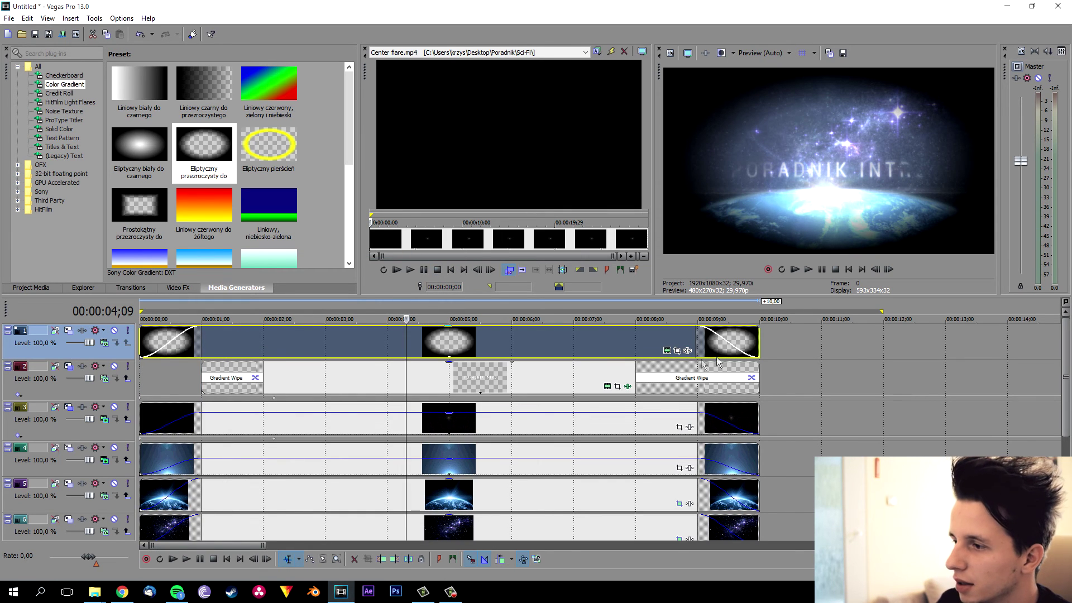
pyautogui.click(687, 350)
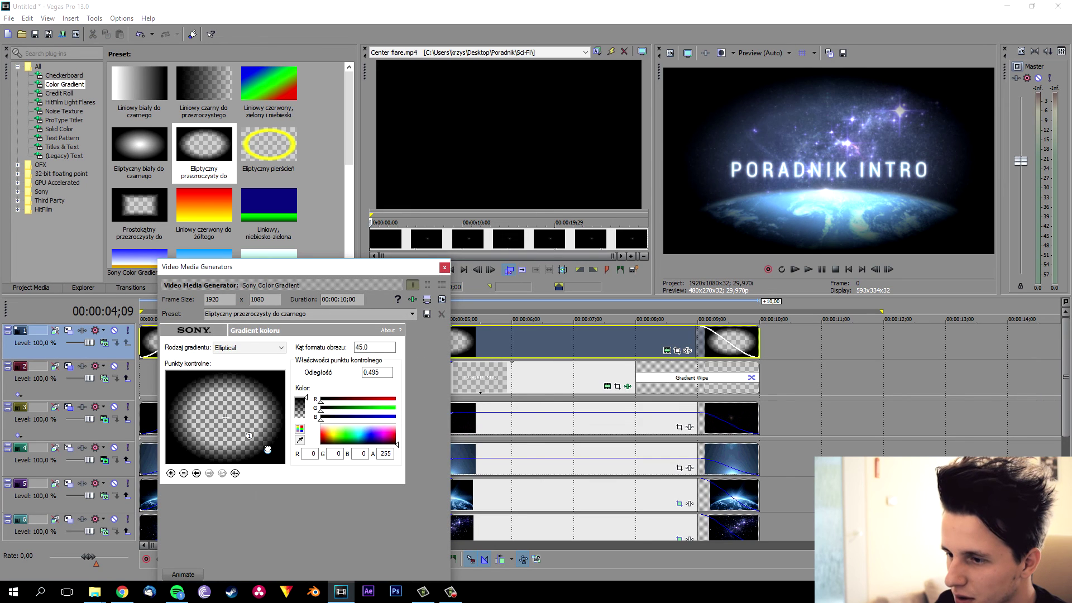
pyautogui.moveTo(268, 452); pyautogui.dragTo(281, 463)
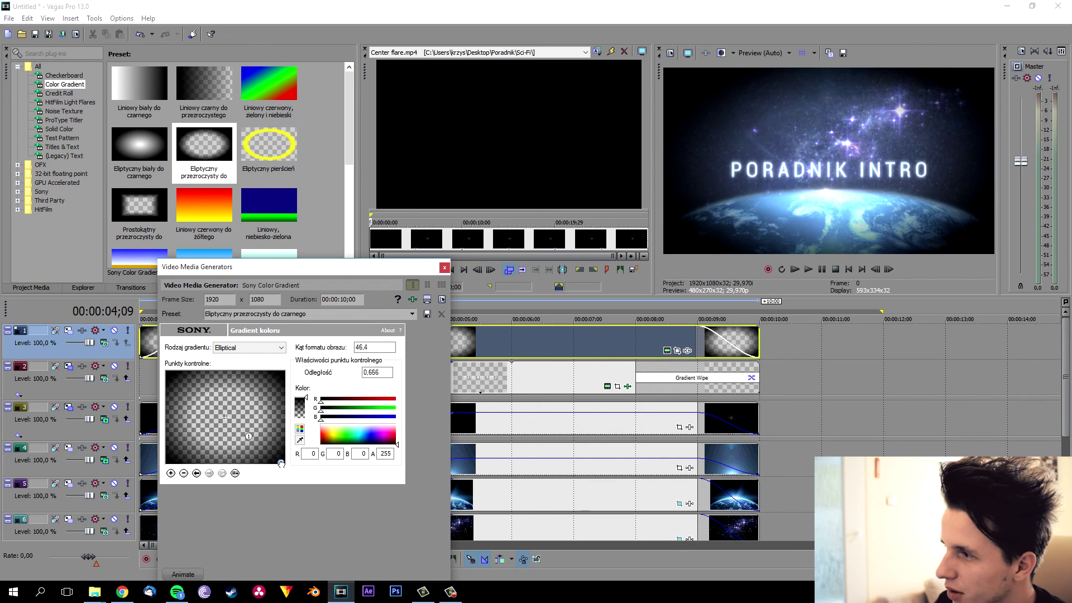
pyautogui.click(444, 267)
pyautogui.moveTo(387, 328); pyautogui.dragTo(387, 345)
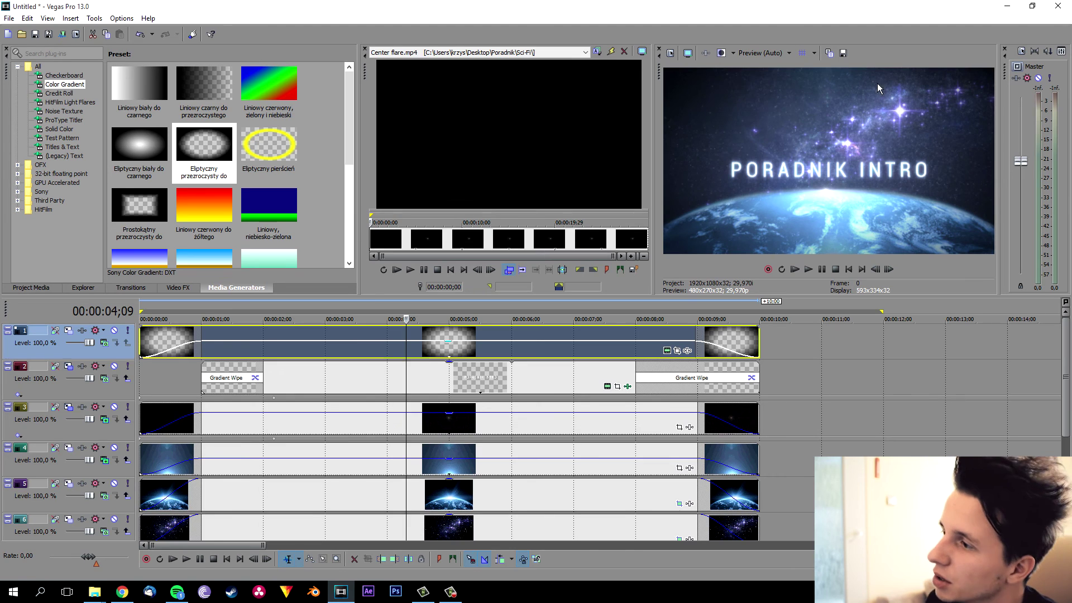
# Check the vignetted intro at several points along the timeline, including the title's appearance and ending
pyautogui.click(426, 307)
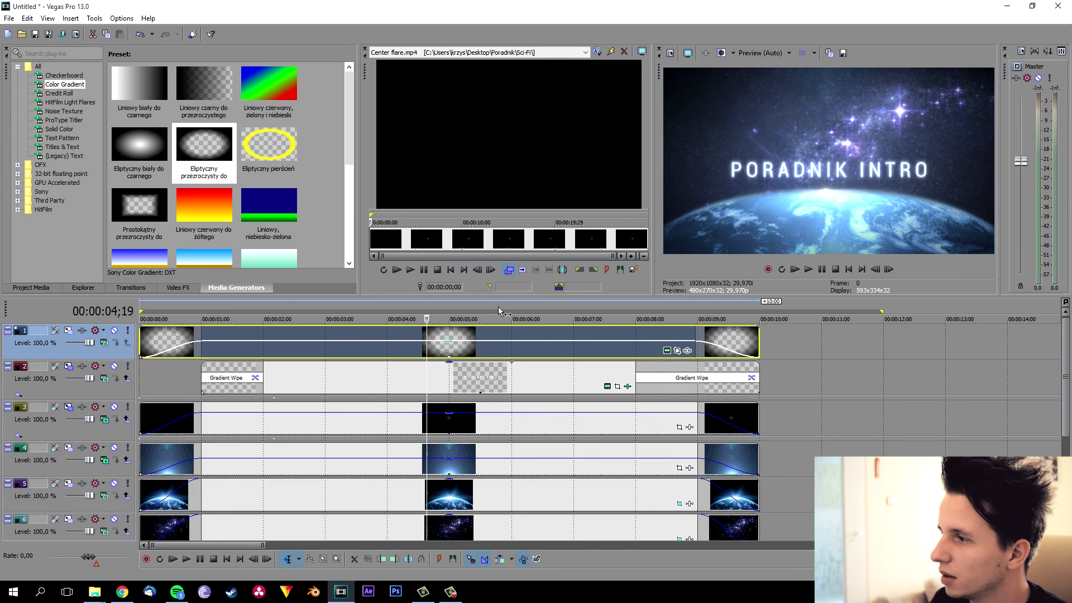
pyautogui.click(530, 309)
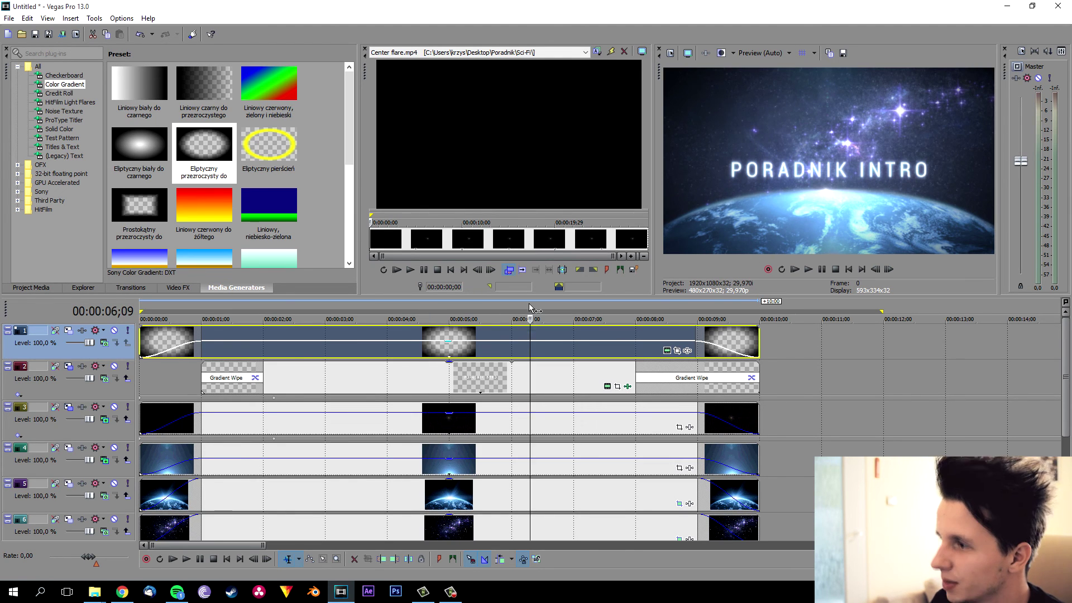
pyautogui.click(673, 308)
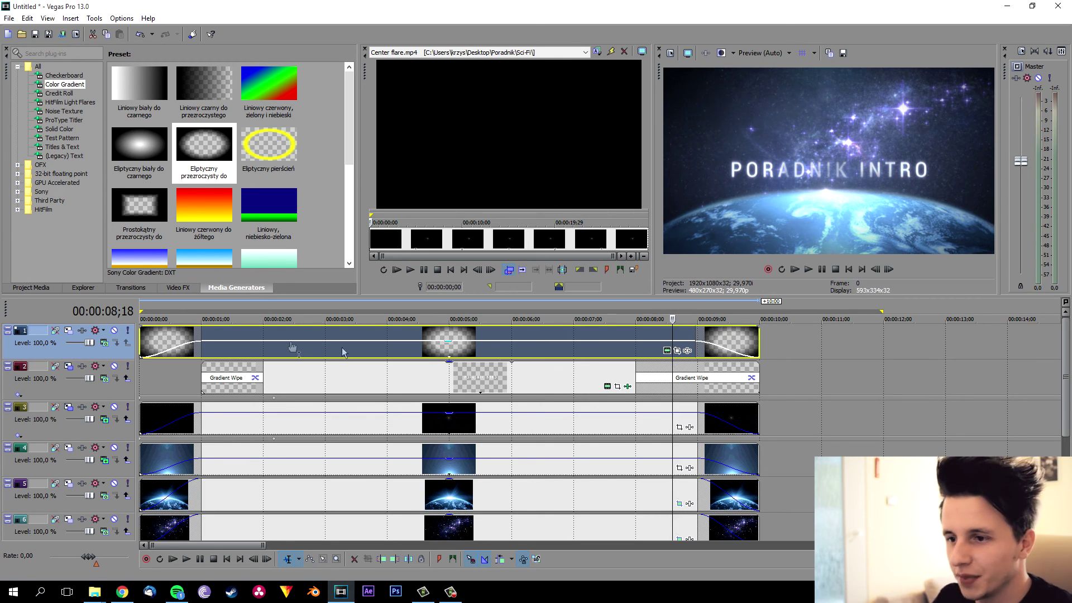
pyautogui.click(194, 305)
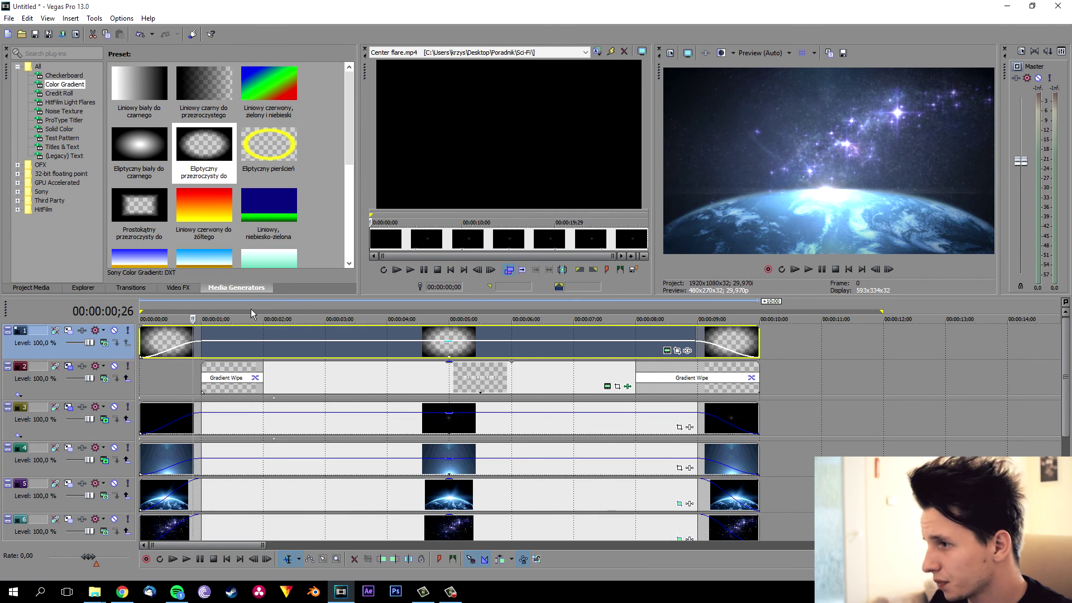
pyautogui.click(224, 308)
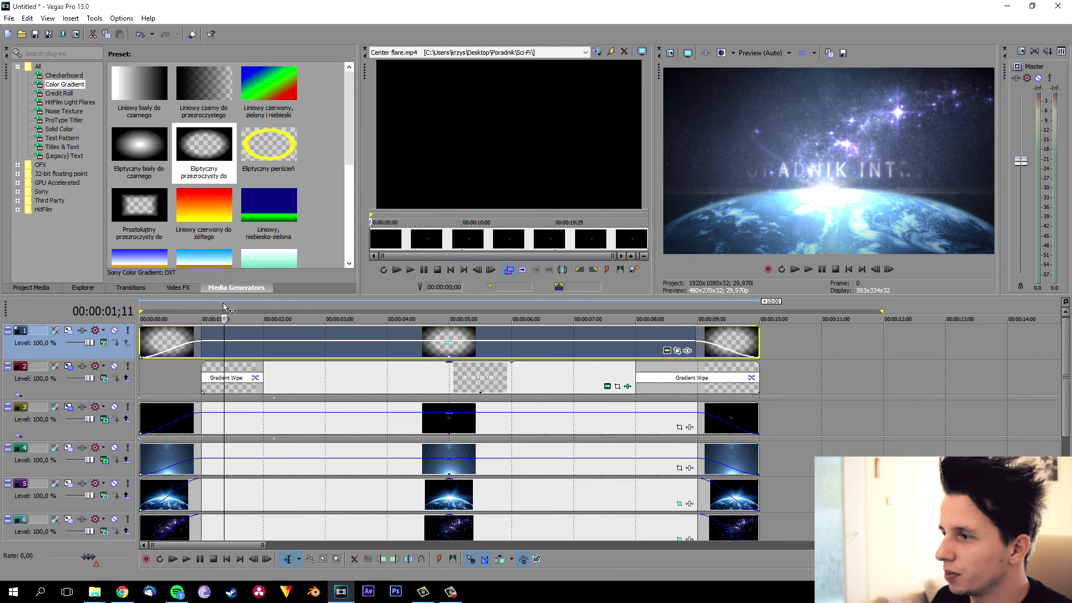
pyautogui.click(270, 307)
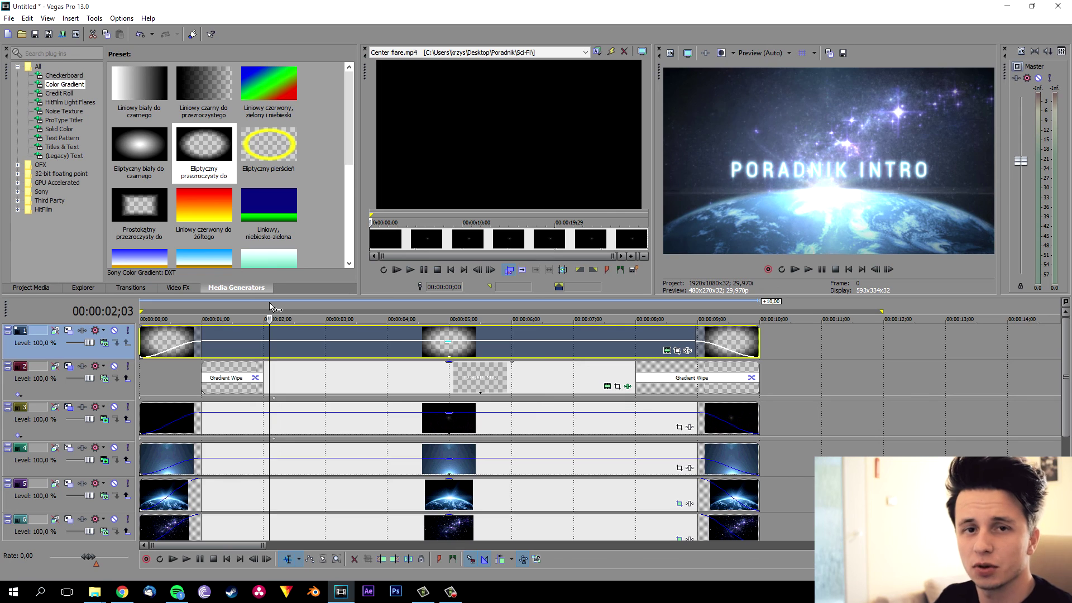